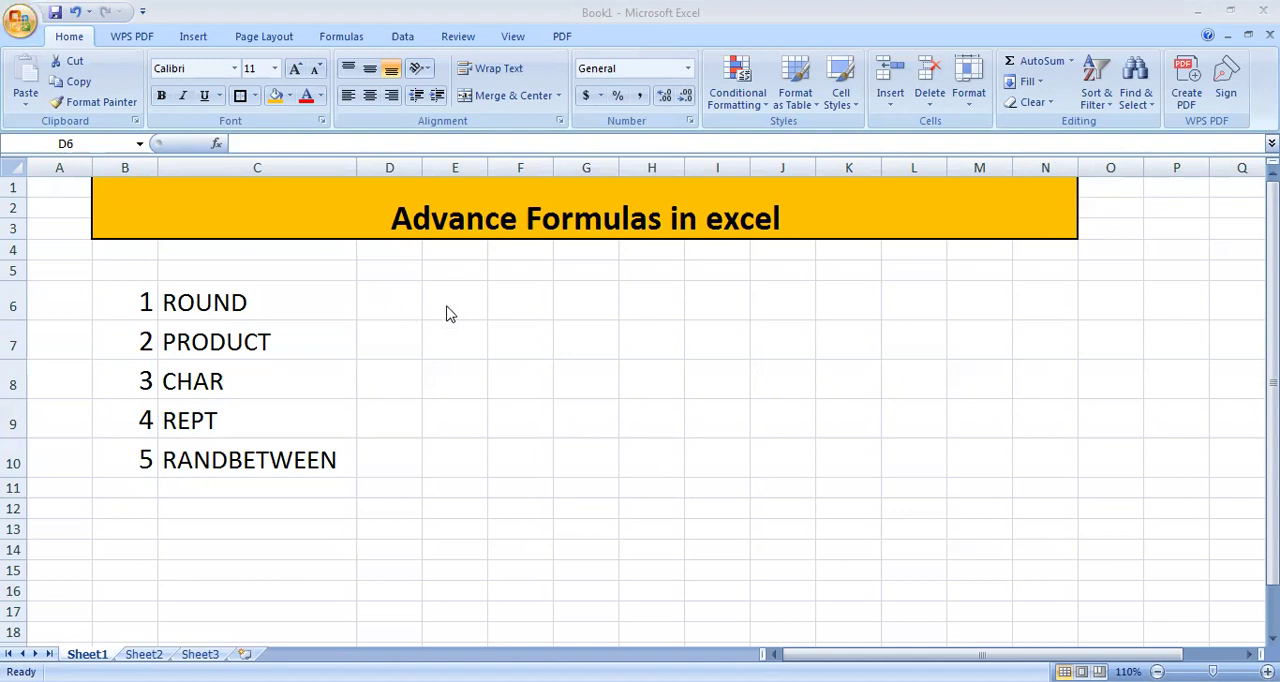
left_click(415, 310)
left_click(408, 334)
left_click(387, 295)
left_click(395, 342)
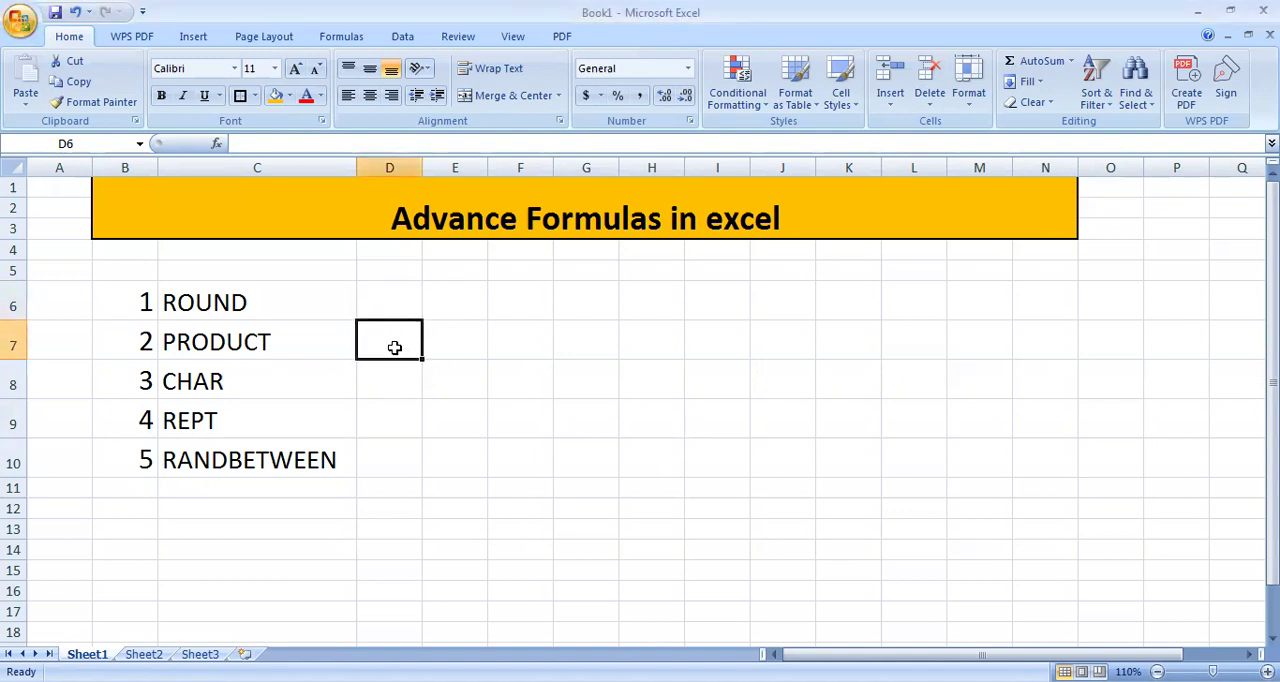
left_click(407, 296)
left_click(383, 364)
left_click(376, 300)
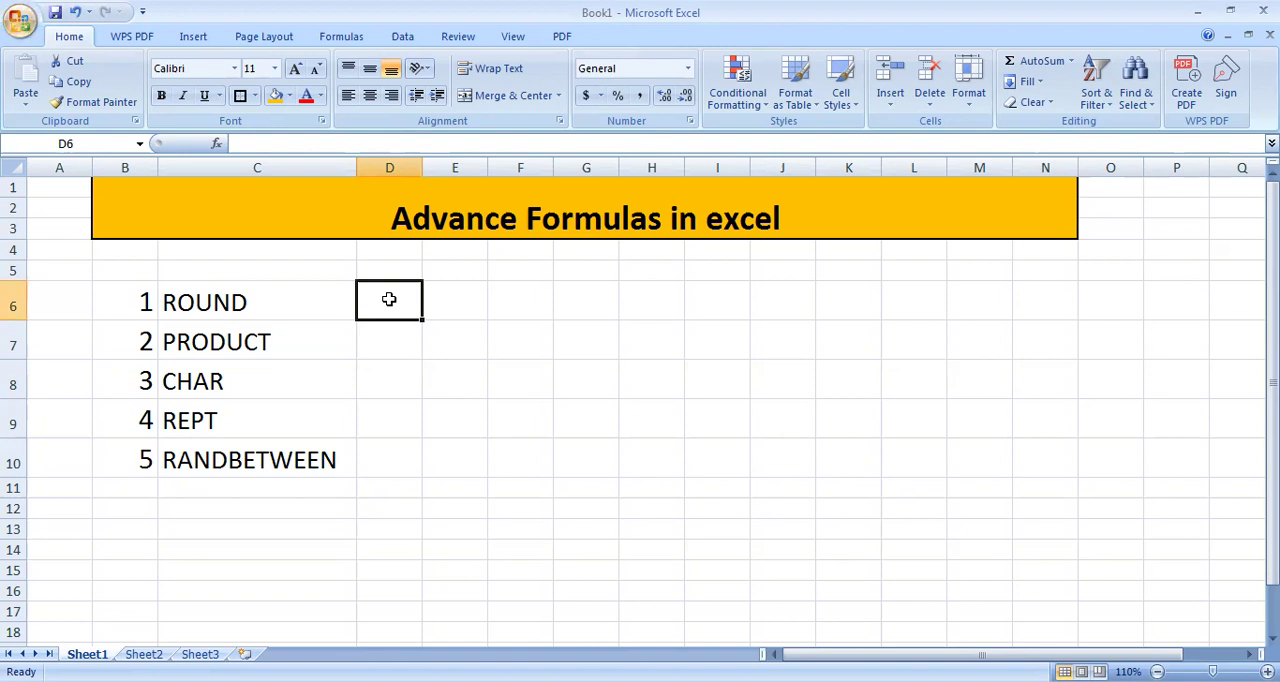
Step: Enter the number 78.459 in cell G6 as sample data for the ROUND function
left_click(589, 300)
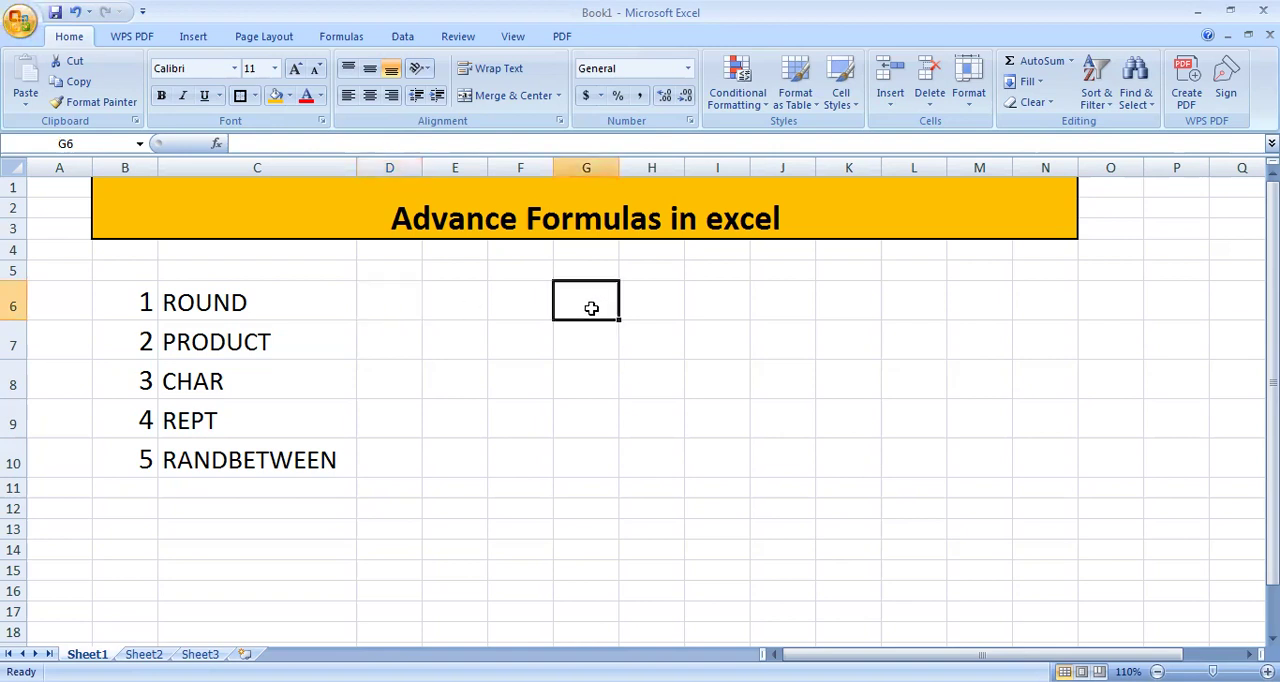
type("78")
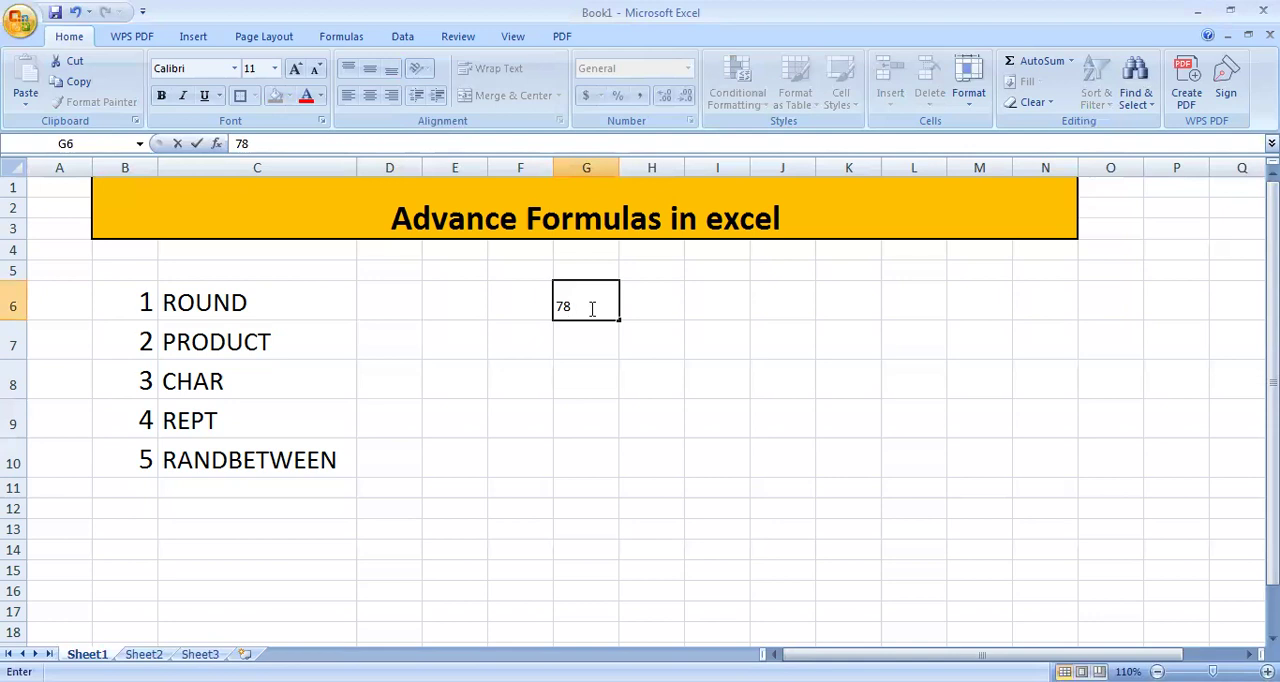
type(".459")
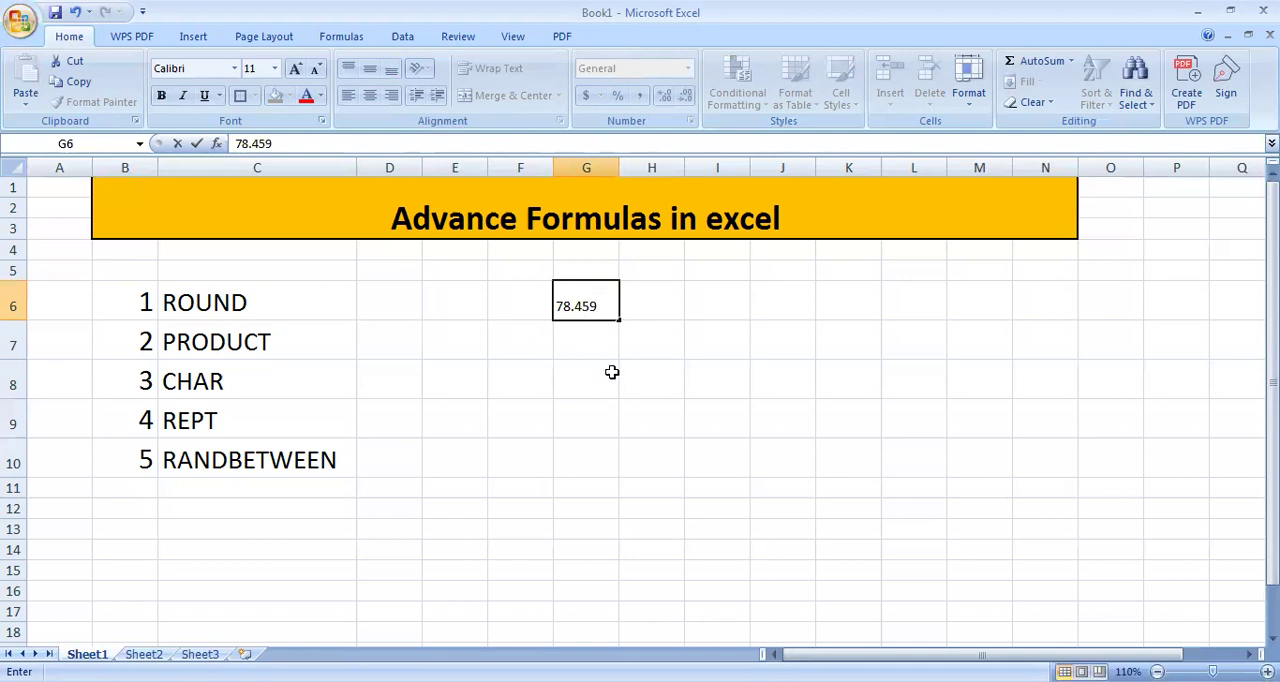
left_click(471, 353)
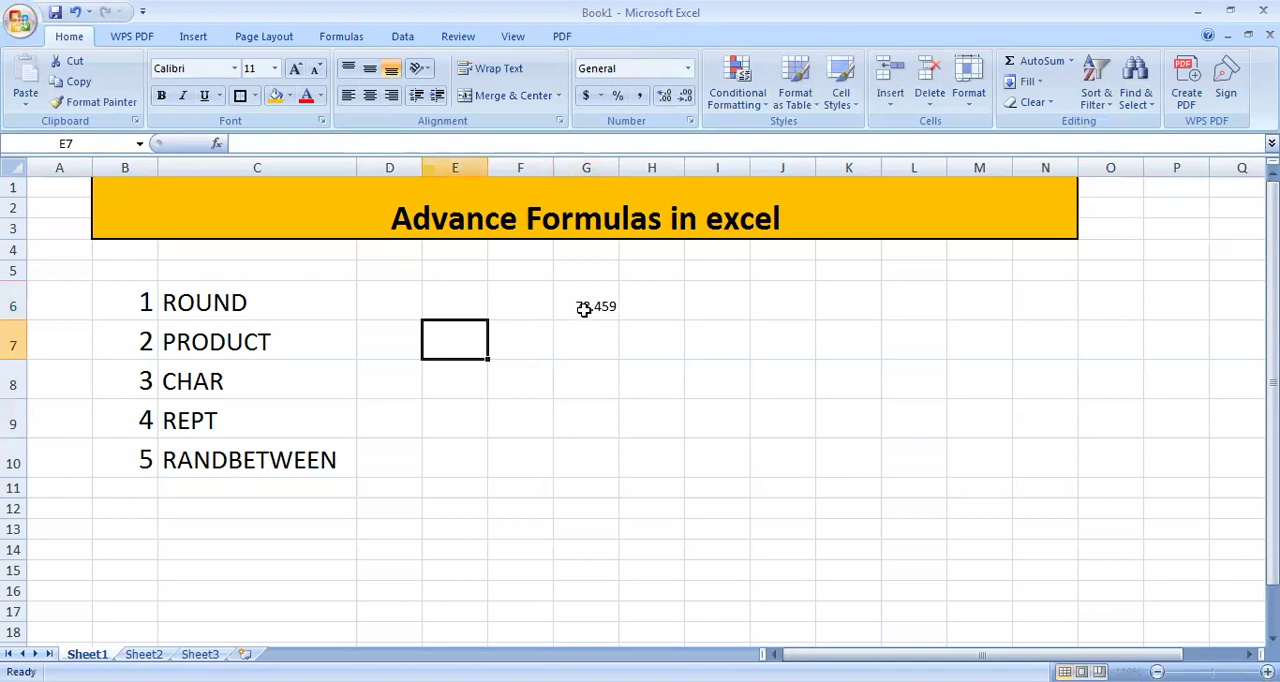
left_click(583, 305)
left_click(595, 380)
left_click(588, 303)
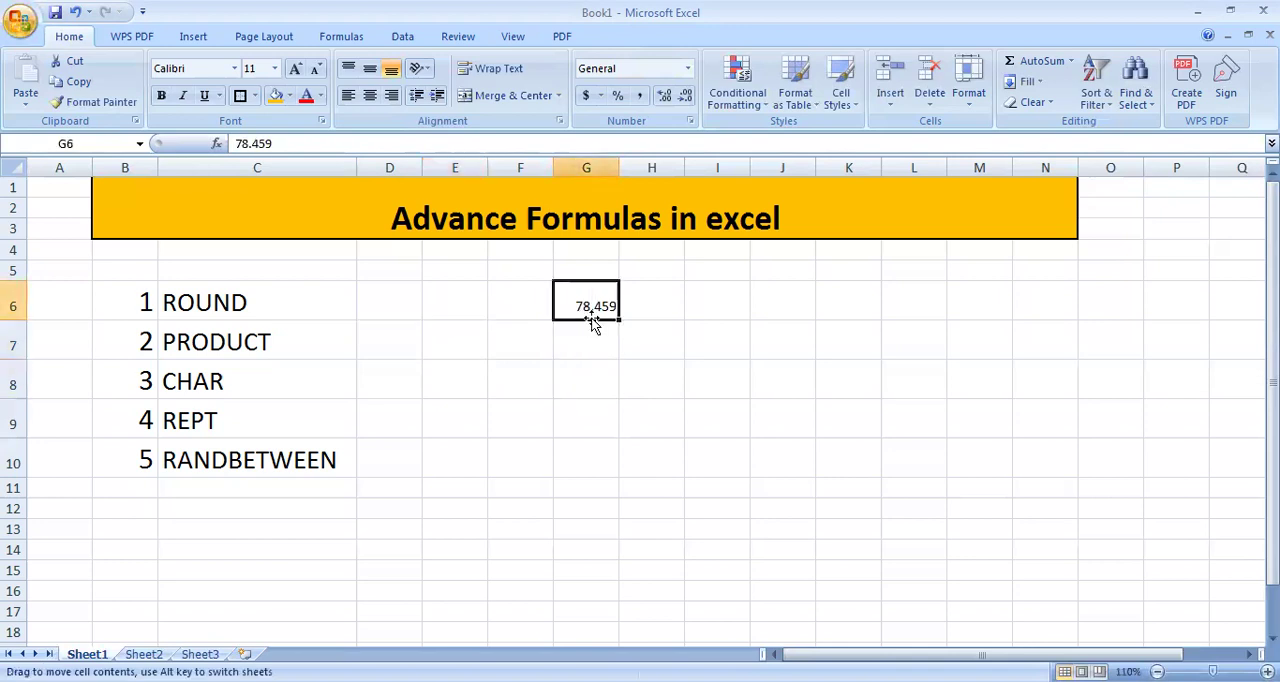
left_click(393, 311)
left_click(535, 381)
left_click(605, 292)
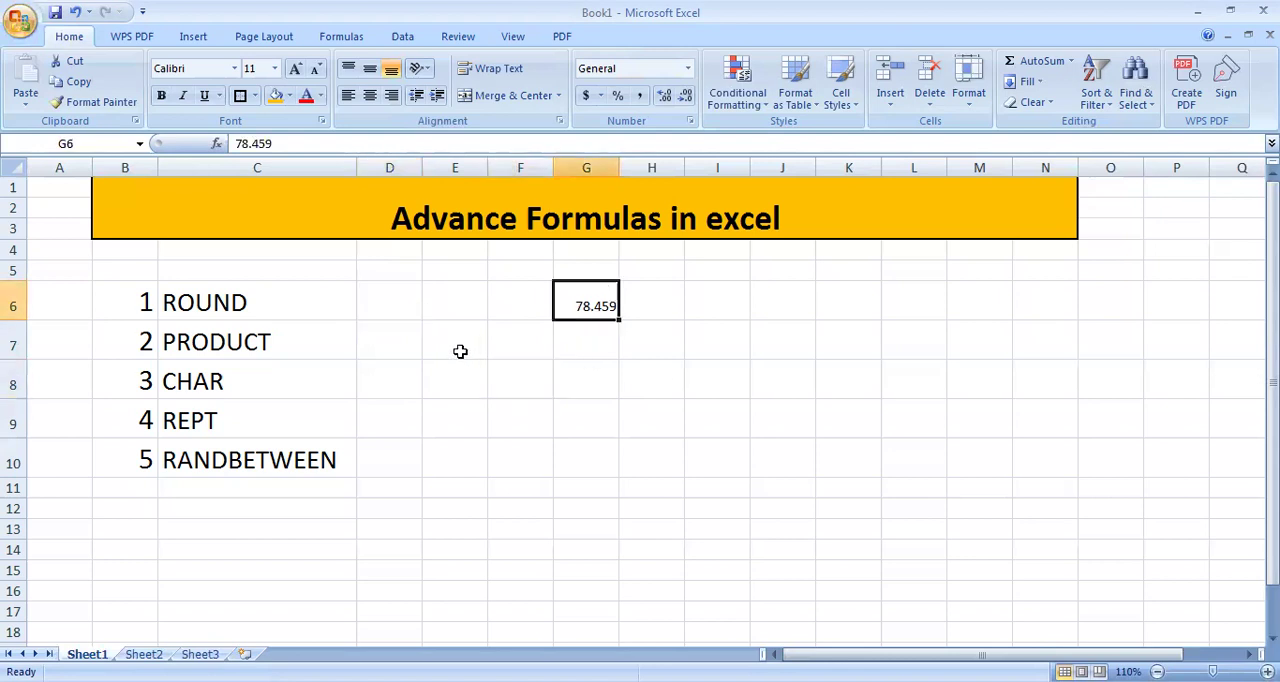
Step: Enter =ROUND(G6,2) in cell D6 beside the ROUND label to round the sample number to two decimals
left_click(405, 297)
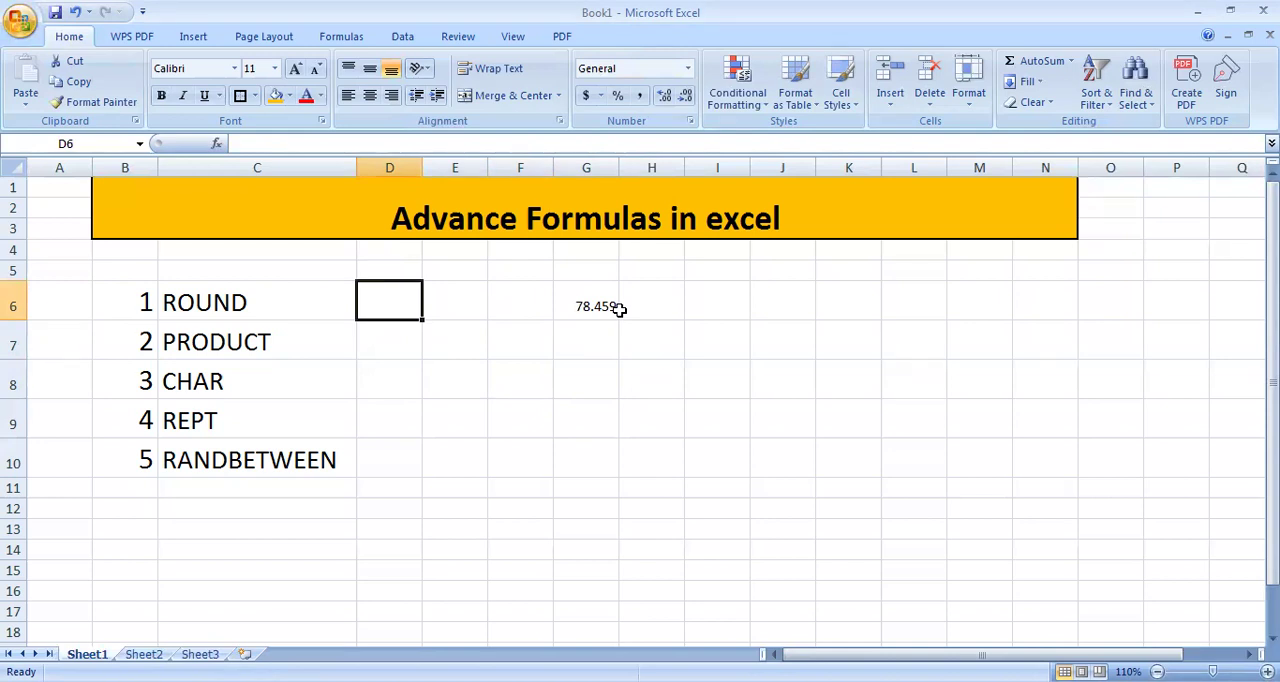
type("=R")
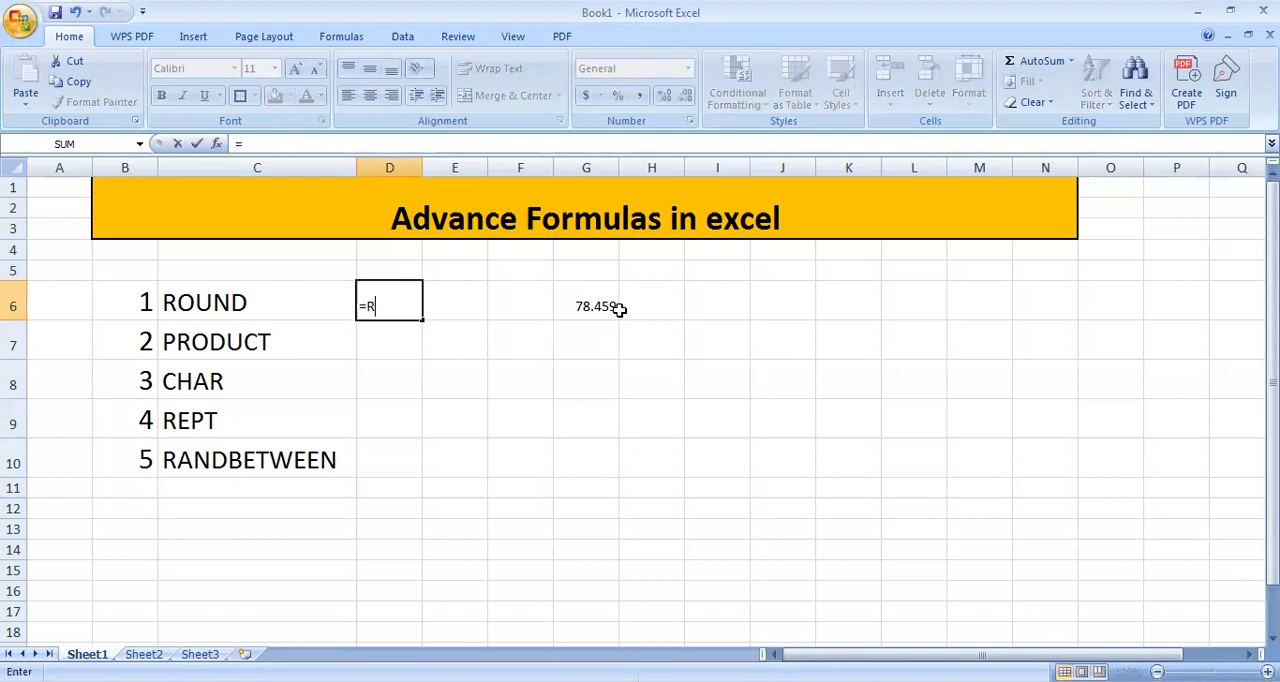
type("OUND")
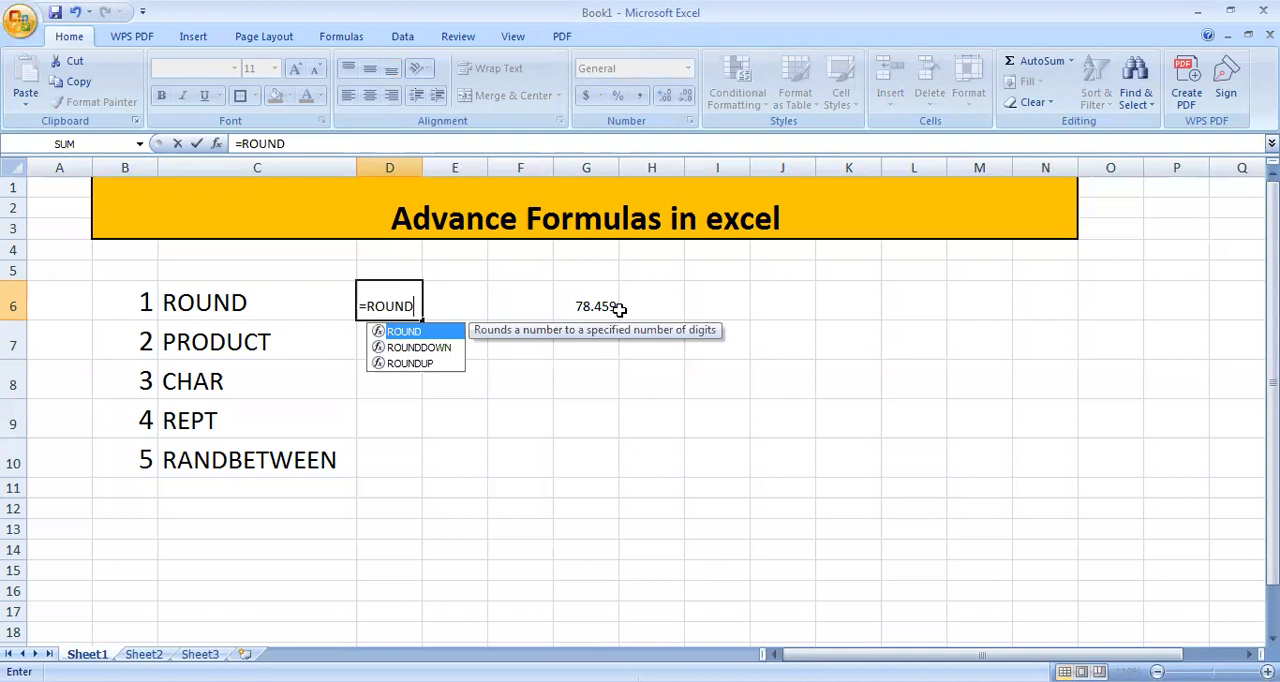
type("(")
left_click(582, 301)
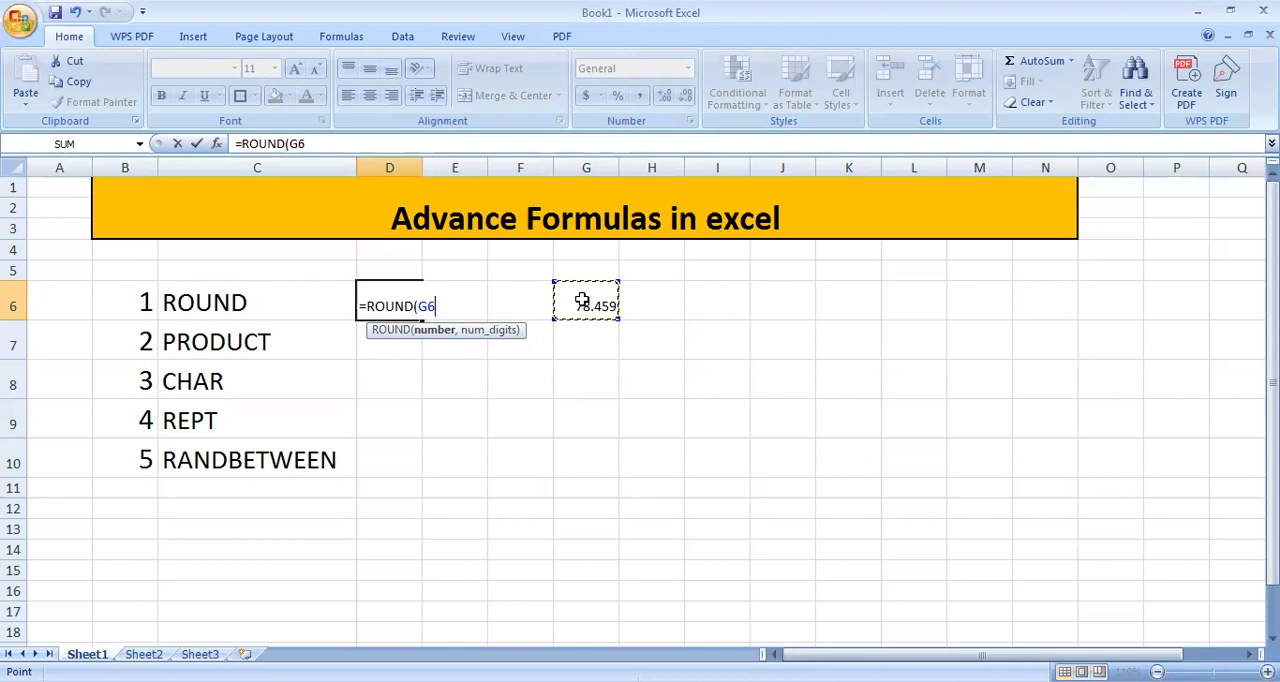
type(",")
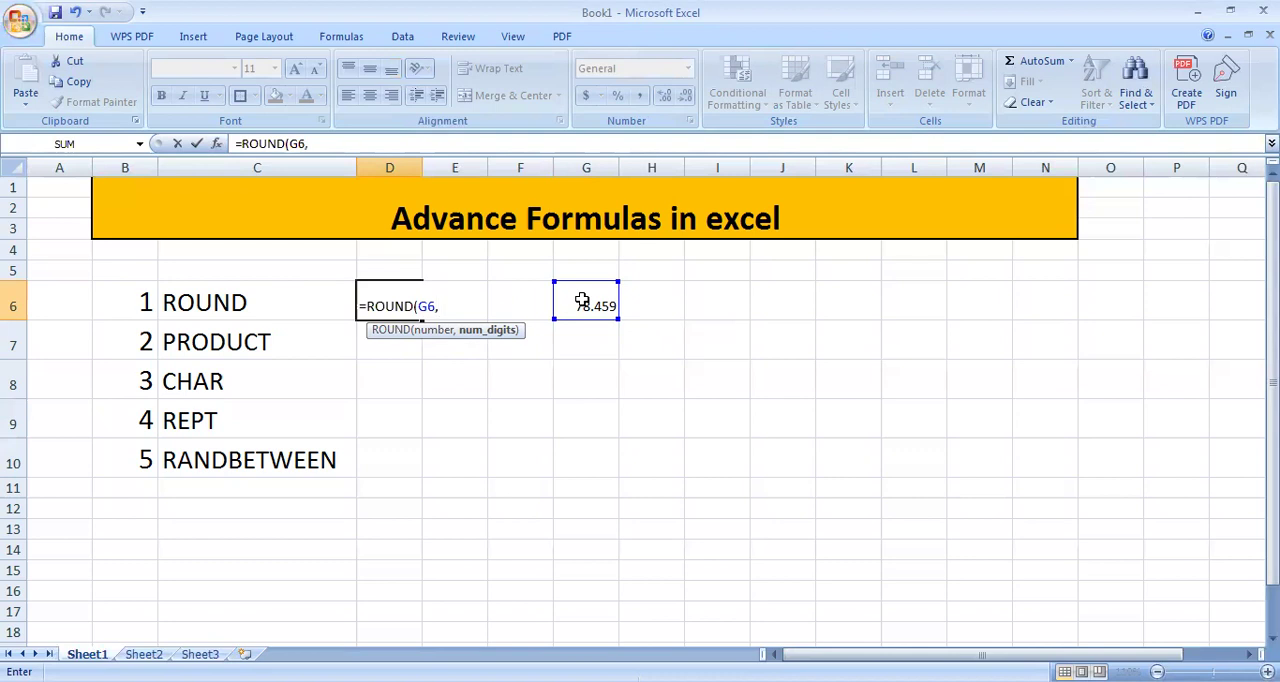
type("2)")
key("Return")
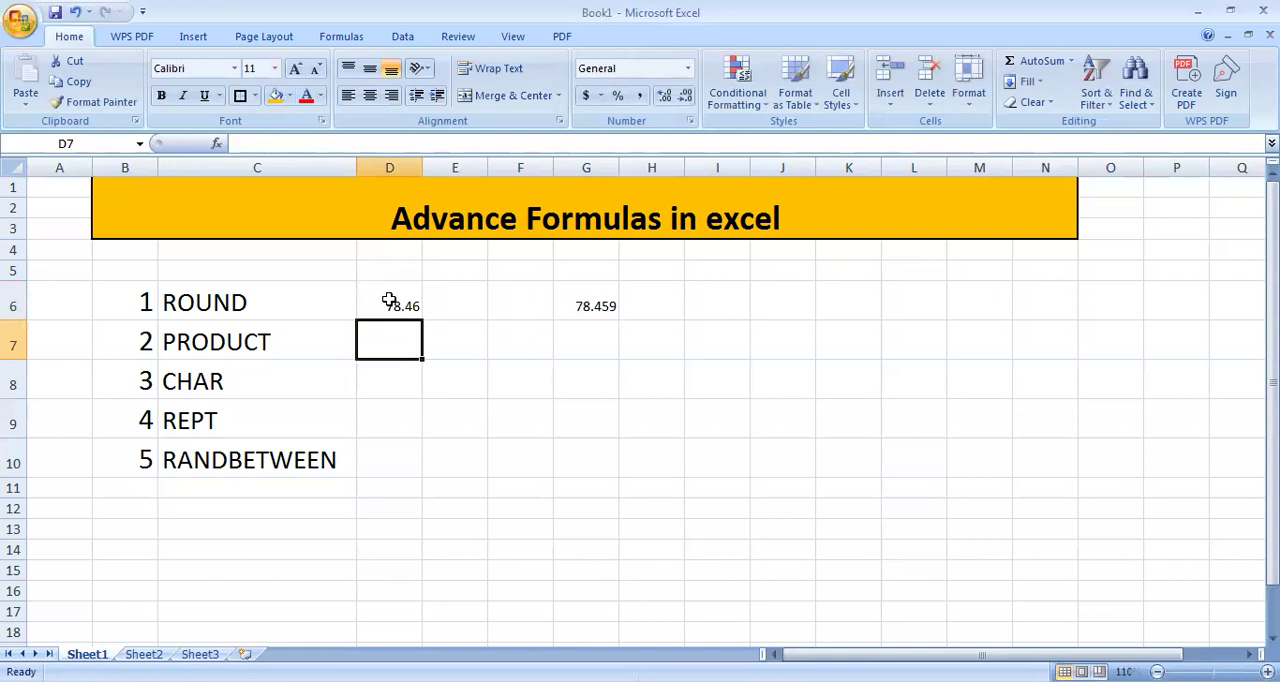
Step: Increase the font size of the result cells D6:D10 to 16
left_click_drag(401, 294, 405, 455)
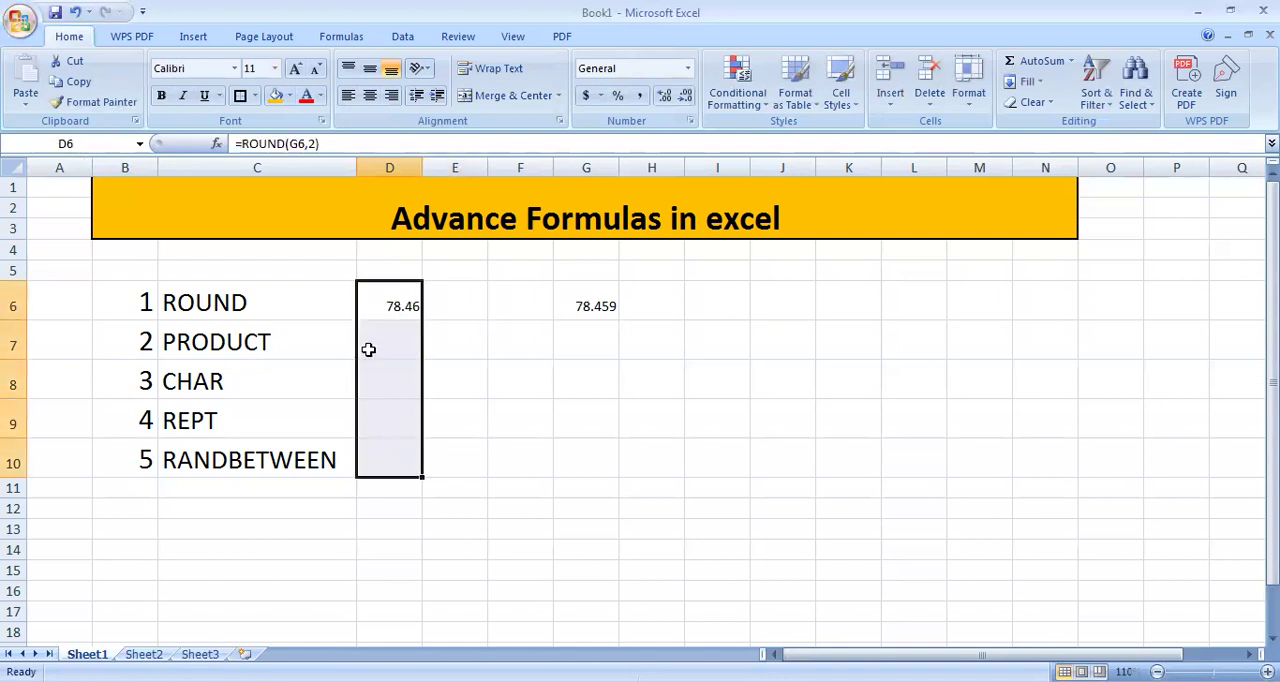
left_click(296, 70)
left_click(296, 70)
left_click(296, 70)
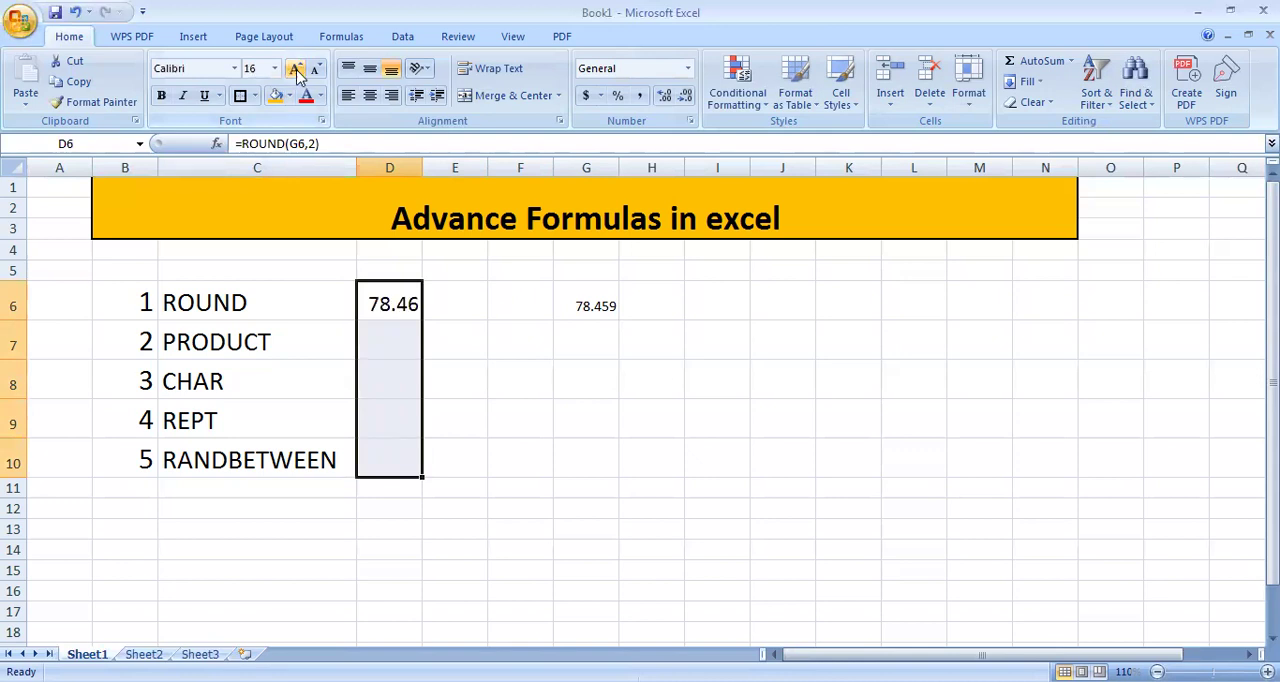
left_click(398, 345)
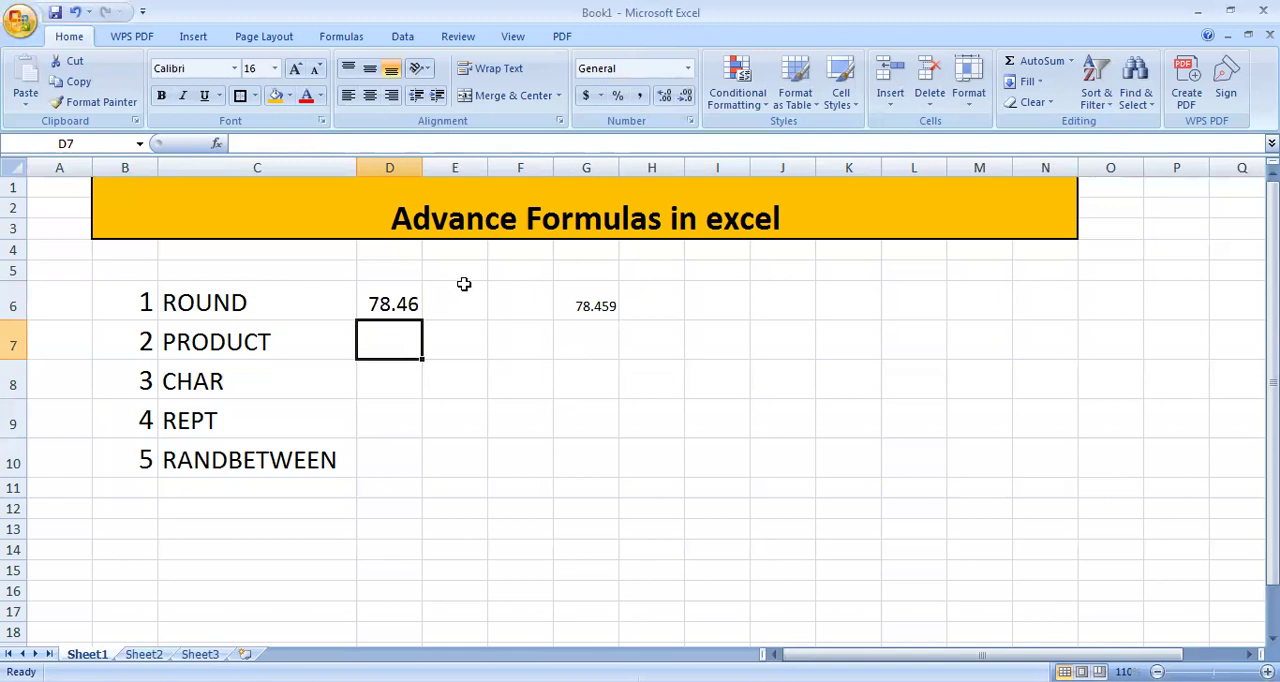
Step: Enter the sample numbers 5, 10 and 15 in cells I7, I8 and I9
left_click(710, 338)
type("5")
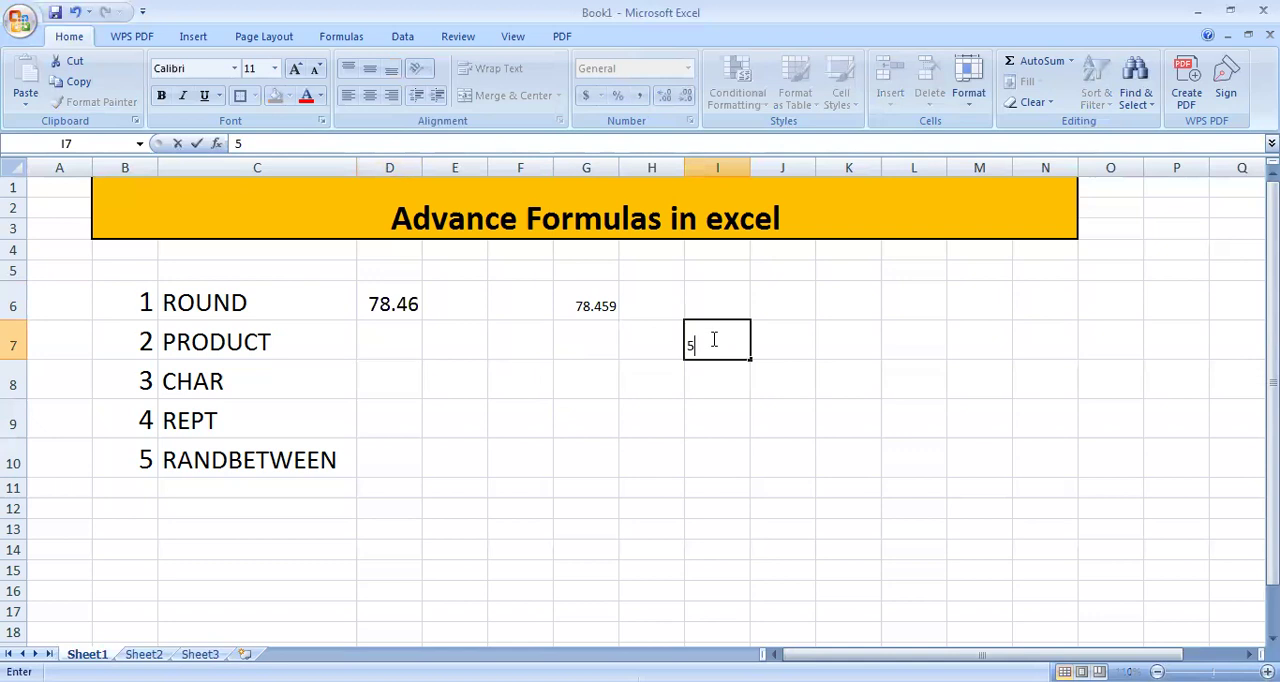
key("Return")
type("10")
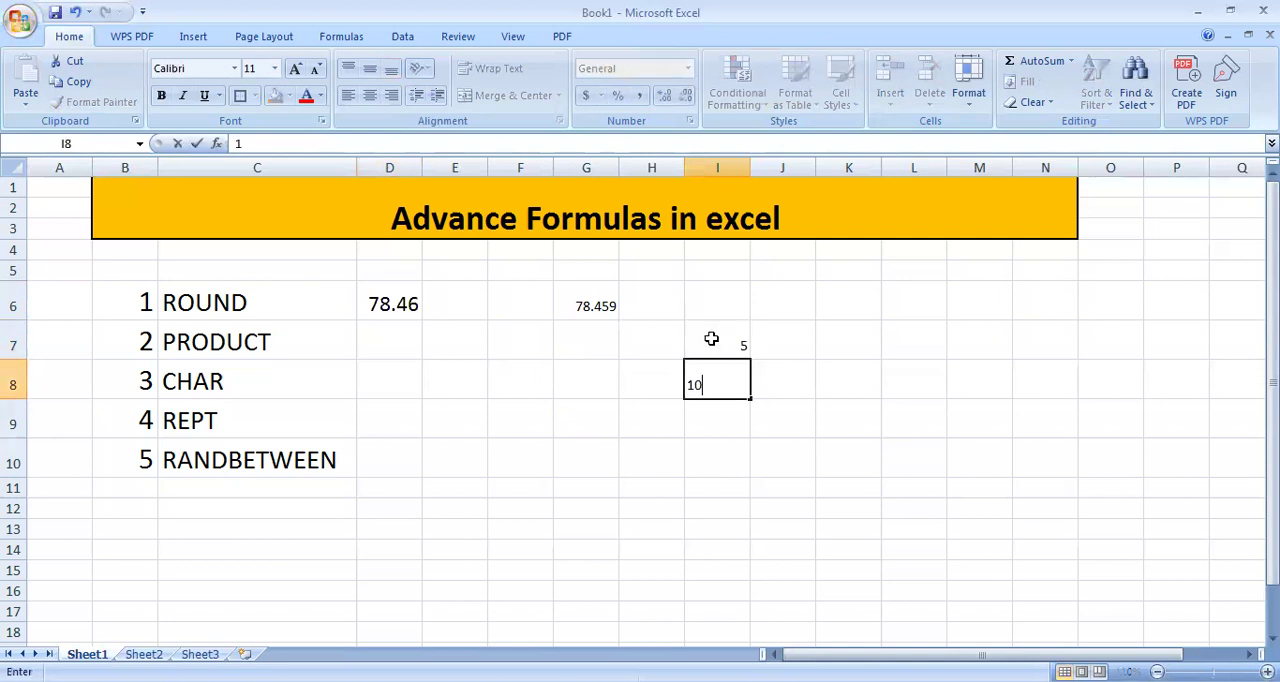
key("Return")
type("15")
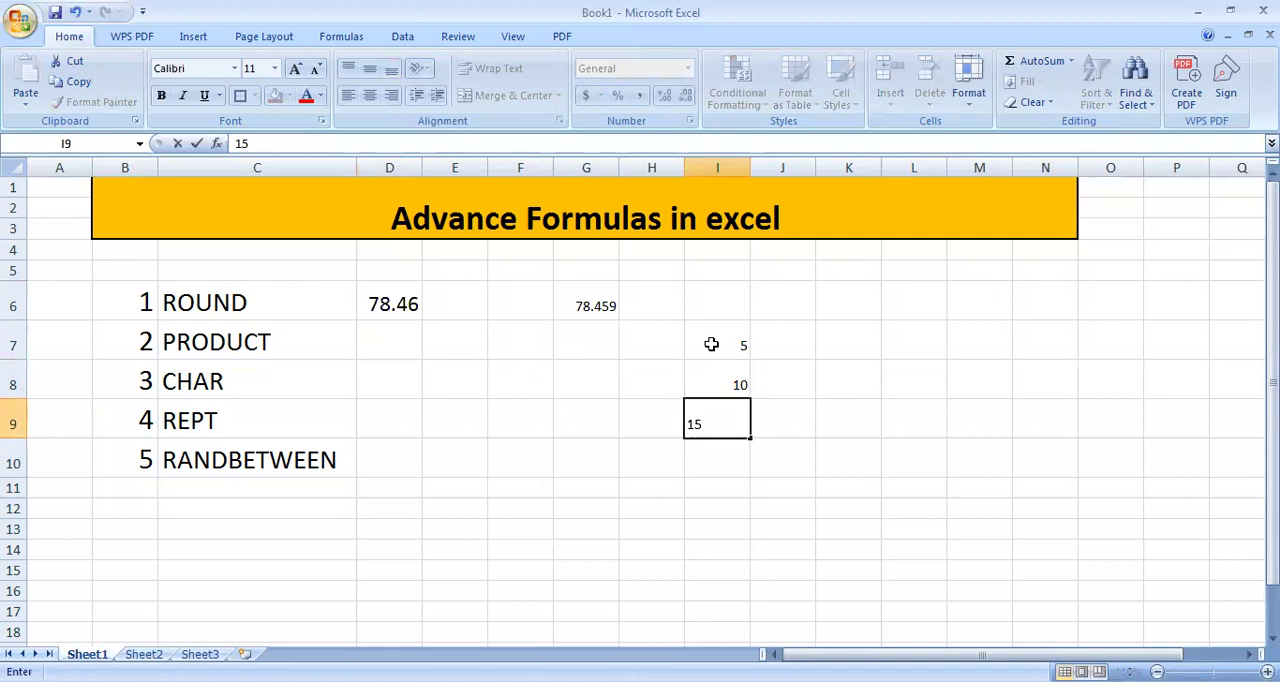
left_click(716, 458)
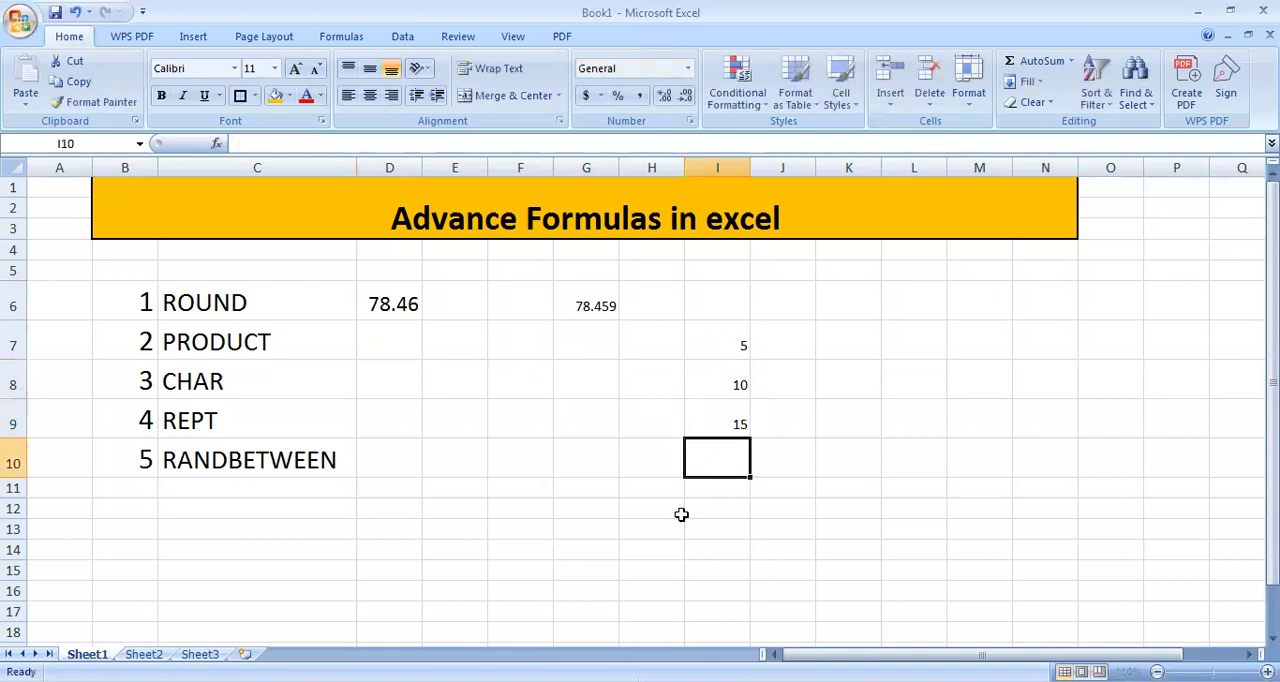
Step: Enter =PRODUCT(I7,I8) in cell D7 to multiply the first two sample numbers
left_click(382, 336)
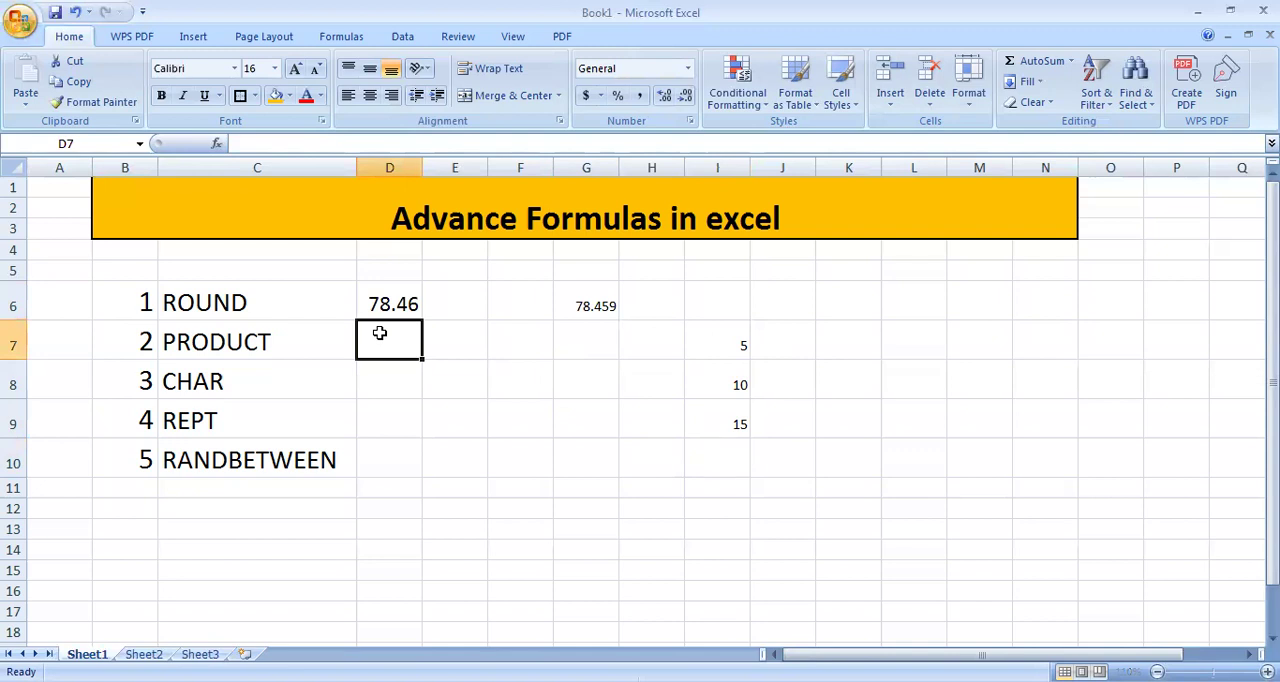
type("=")
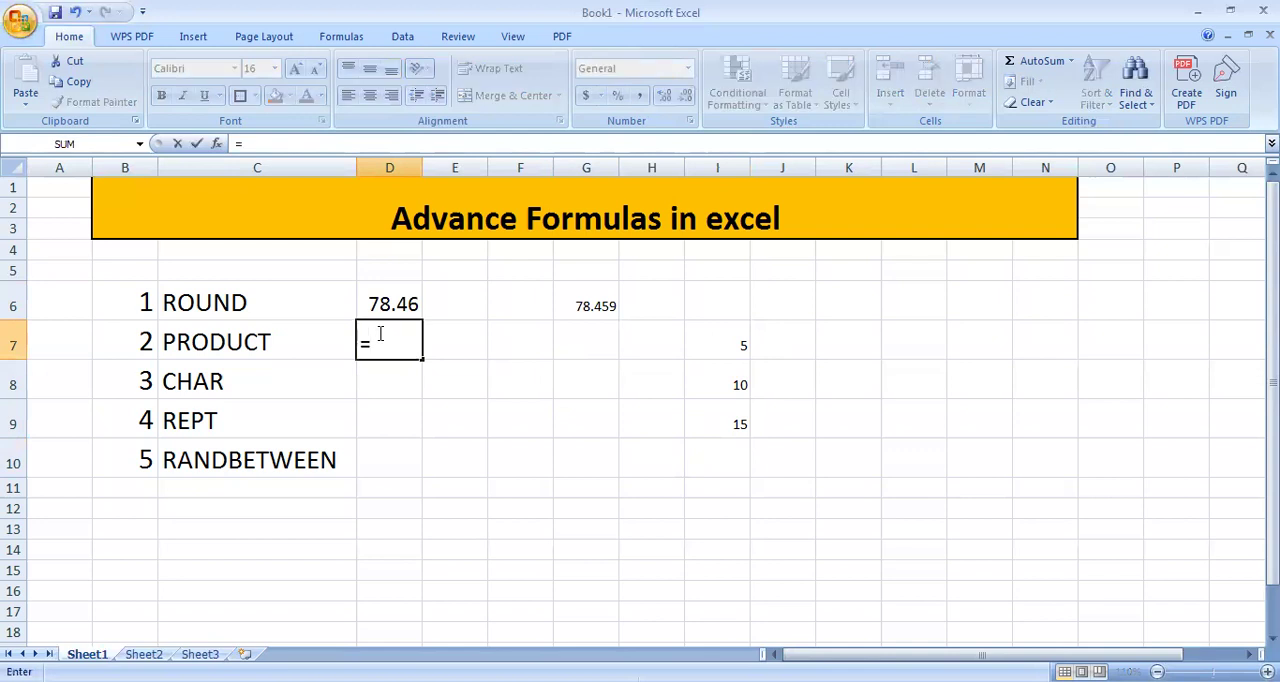
type("PR")
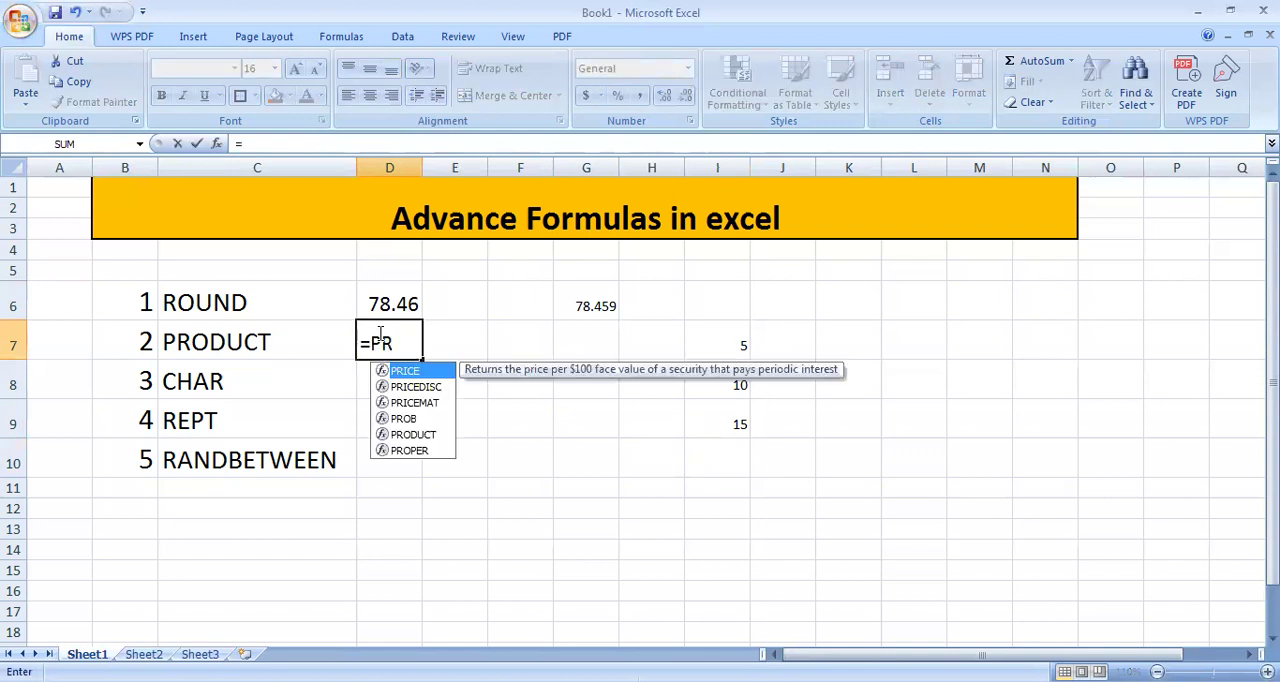
type("O")
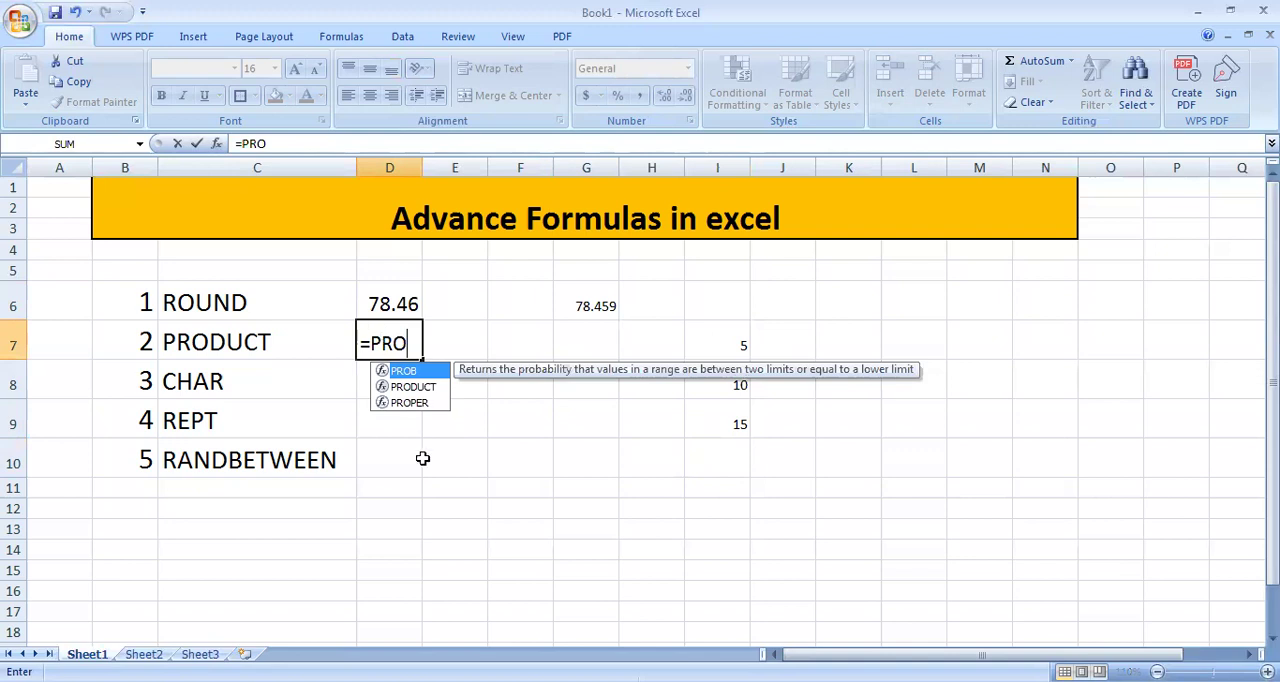
left_click(415, 387)
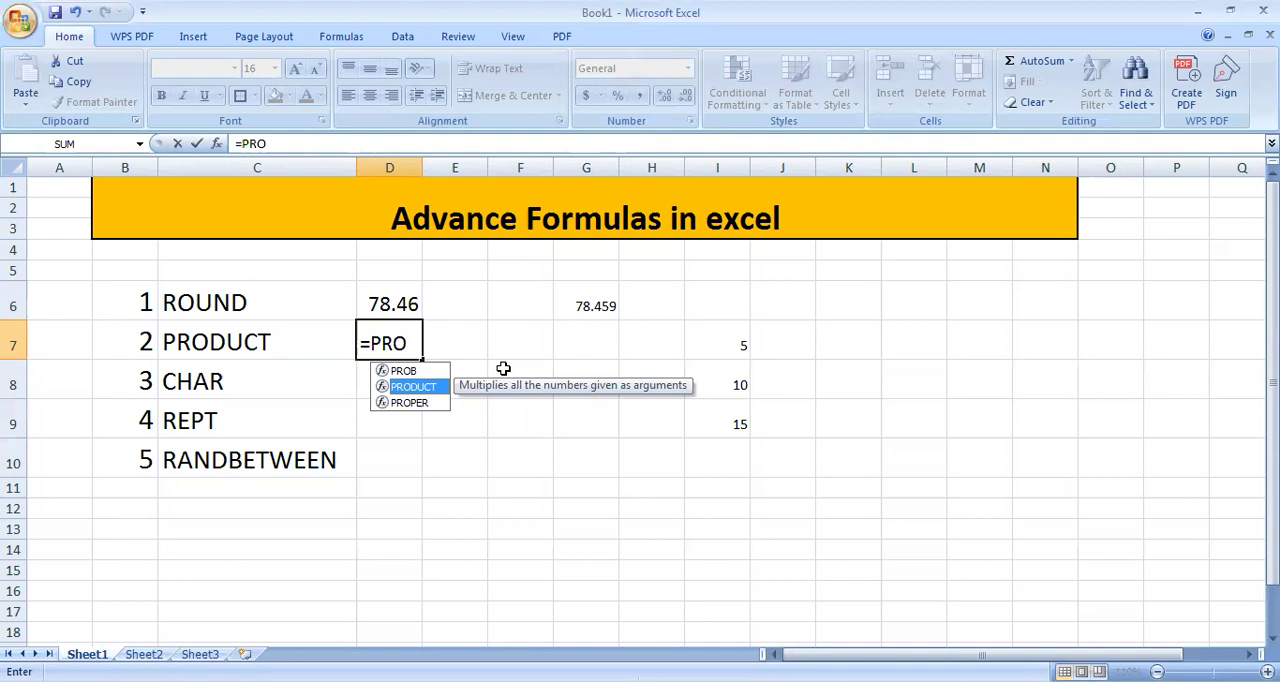
key("Tab")
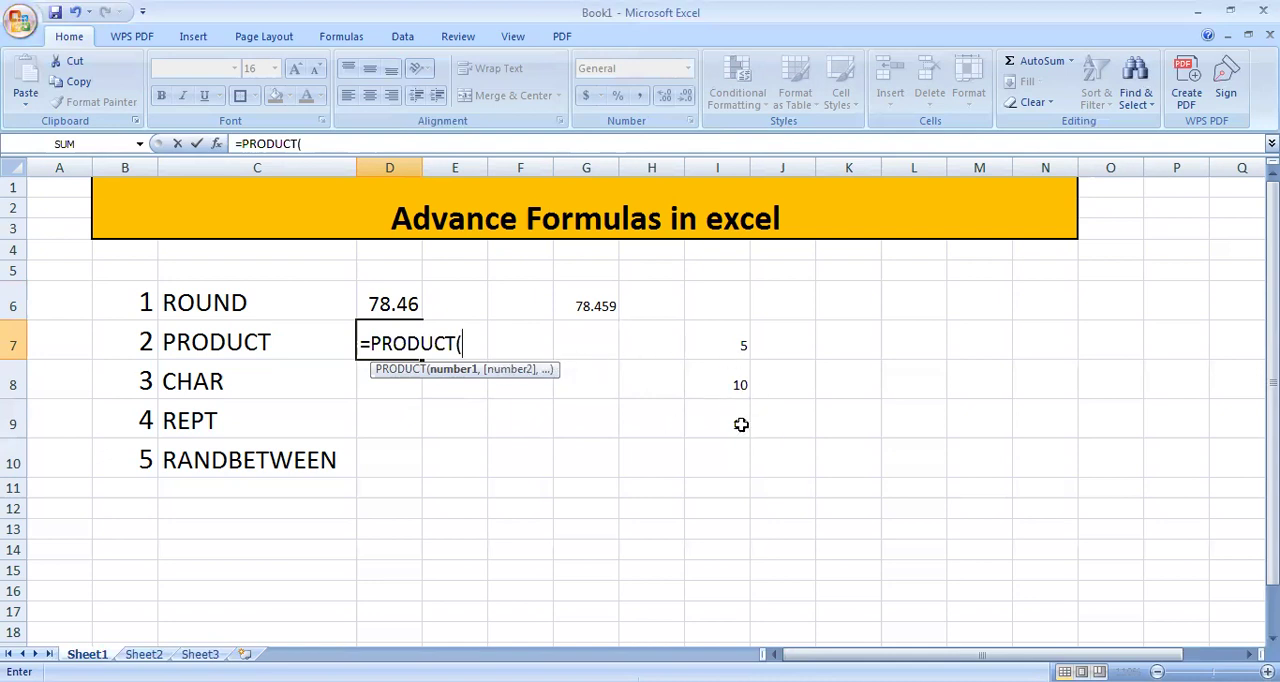
left_click(726, 337)
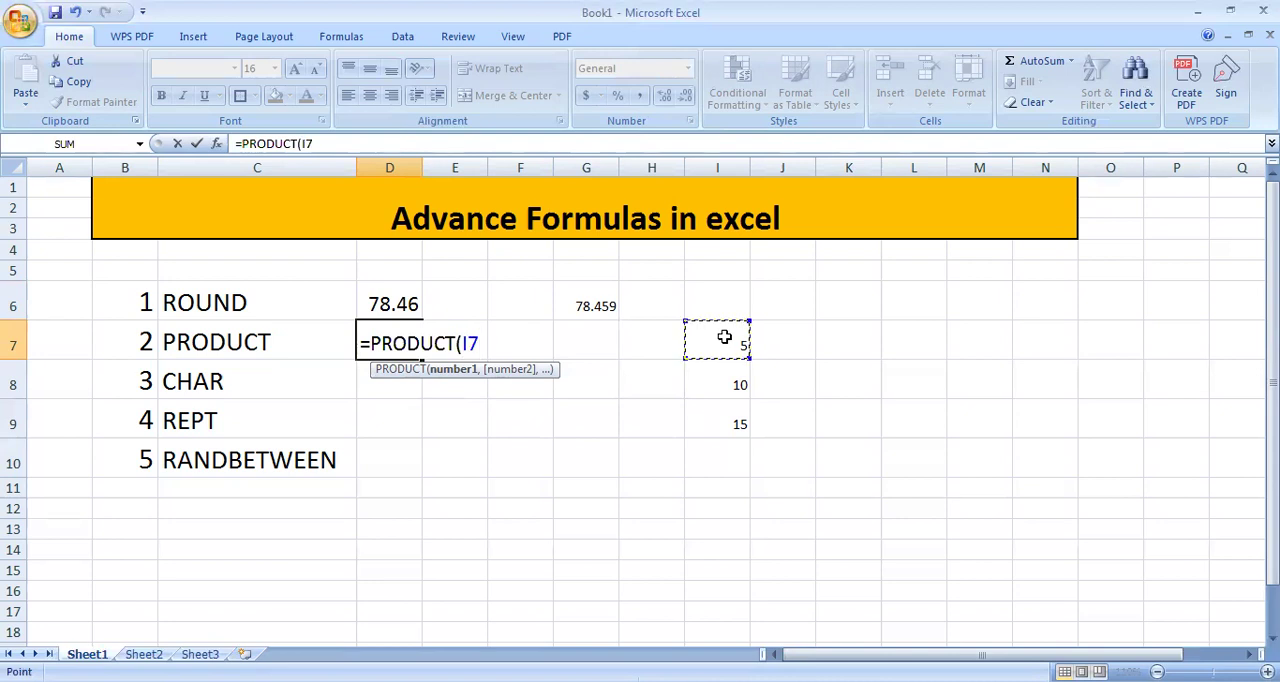
type(",")
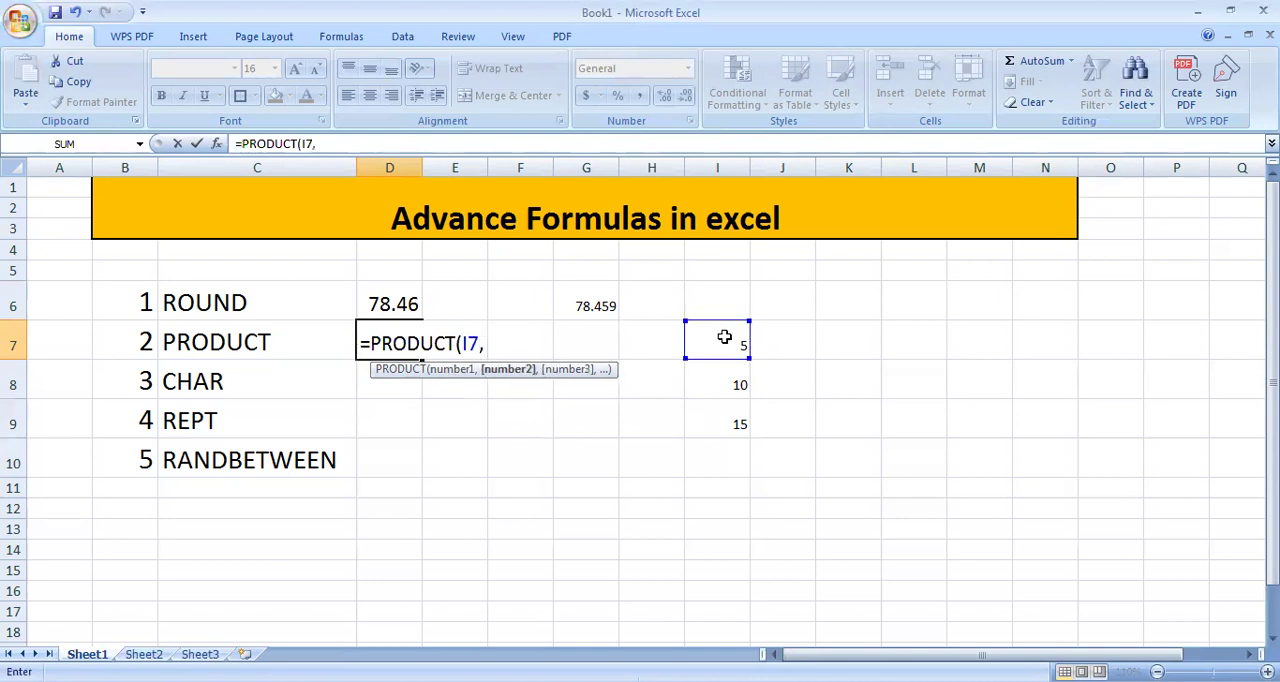
left_click(720, 374)
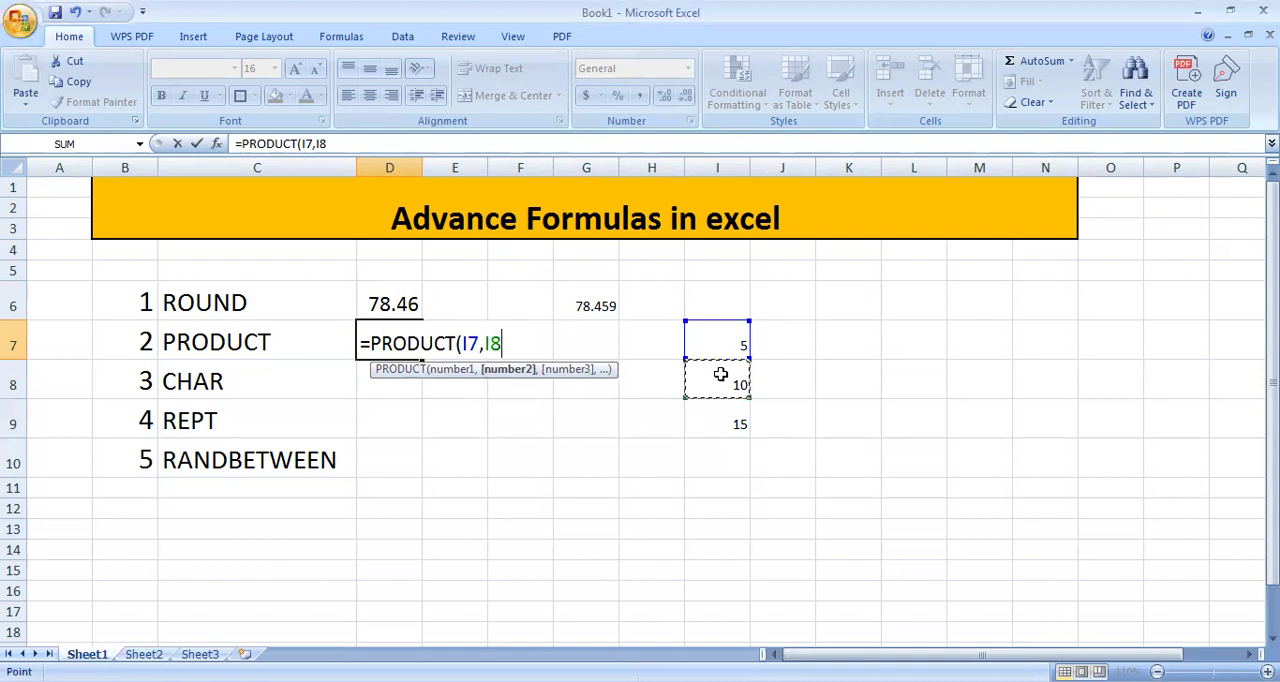
type(")")
key("Return")
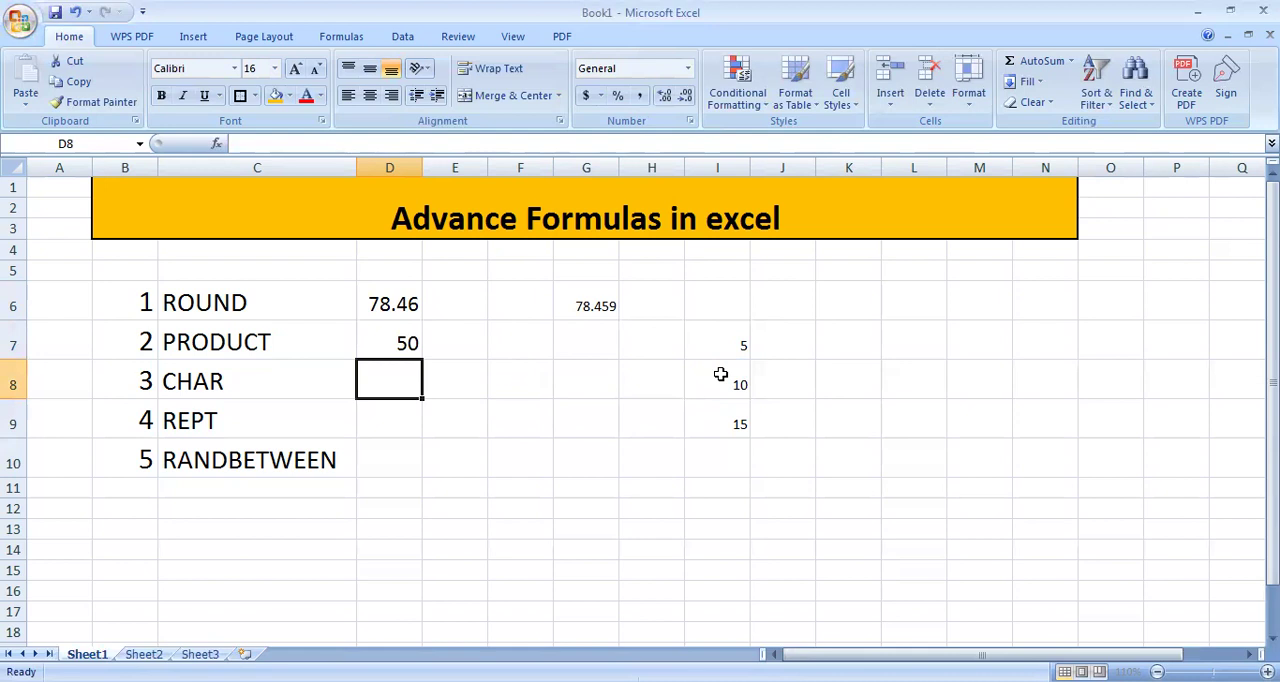
Step: Enter =PRODUCT(I7:I9) in cell E7 to multiply all three sample numbers as a range
left_click(460, 345)
type("=P")
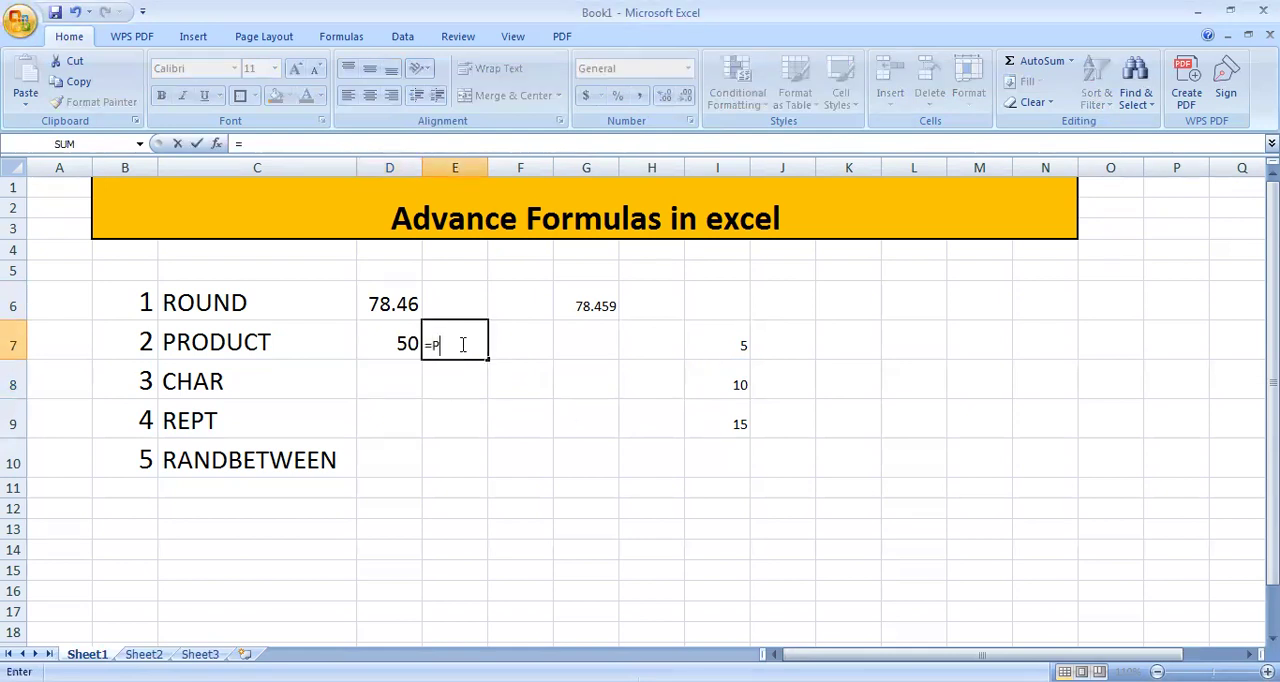
type("RO")
left_click(476, 387)
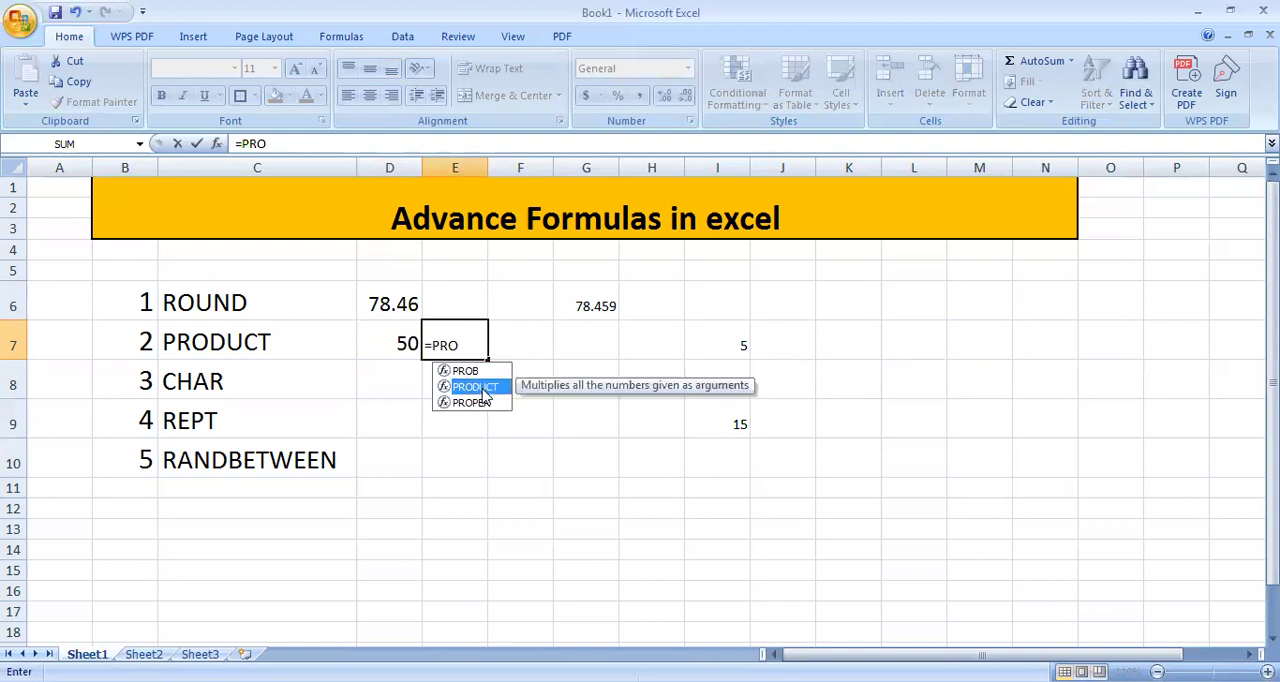
double_click(483, 390)
left_click(740, 350)
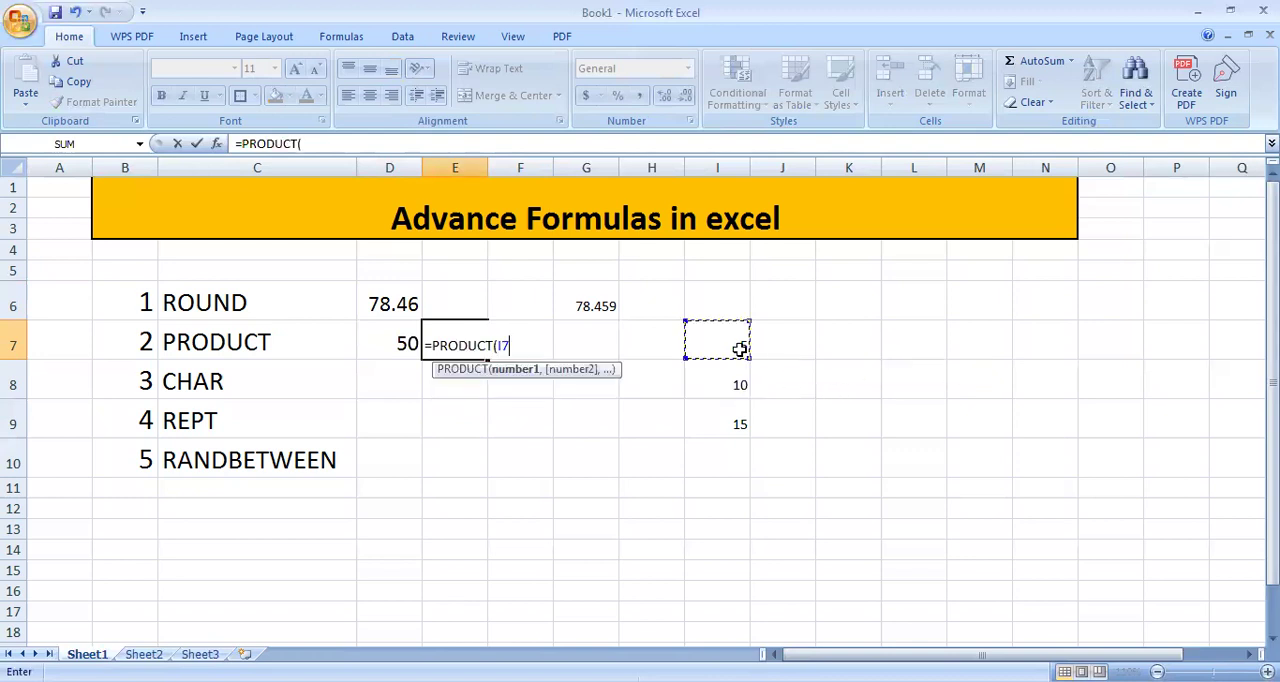
left_click_drag(740, 362, 740, 420)
type(")")
key("Return")
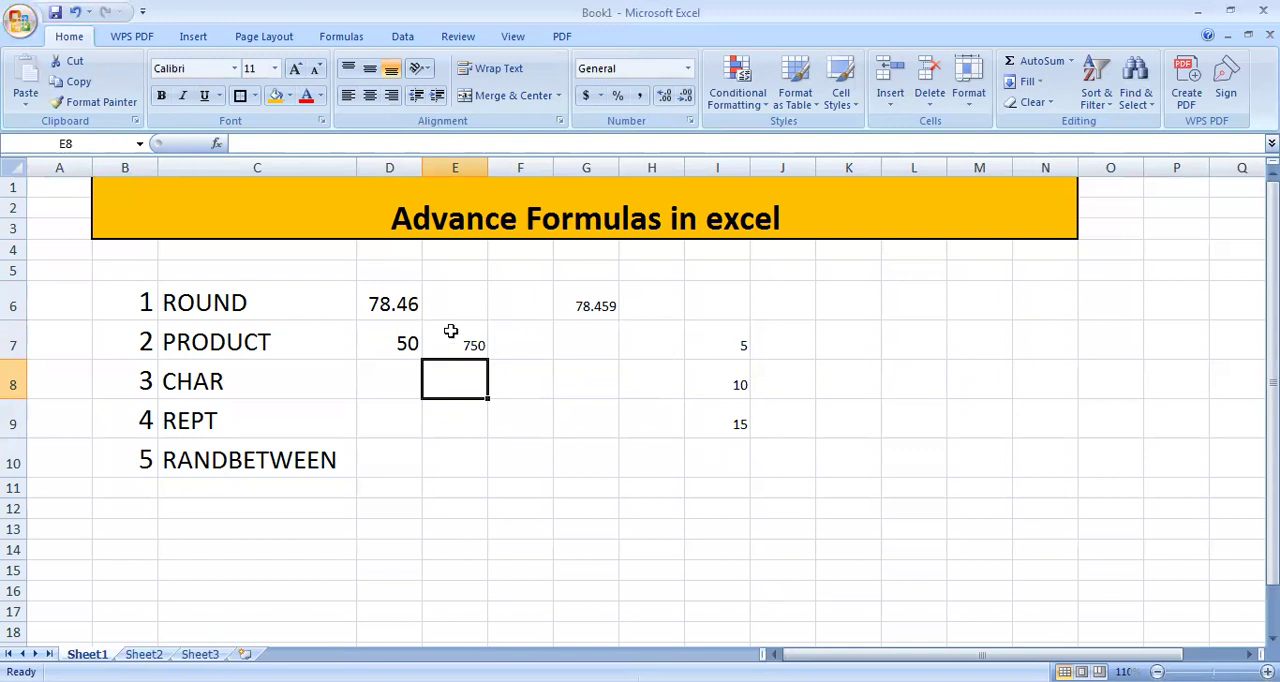
Step: Enlarge the font of the ROUND and PRODUCT results in D6:E7 by two size increments
left_click_drag(392, 304, 455, 337)
left_click(296, 69)
left_click(296, 69)
left_click(408, 385)
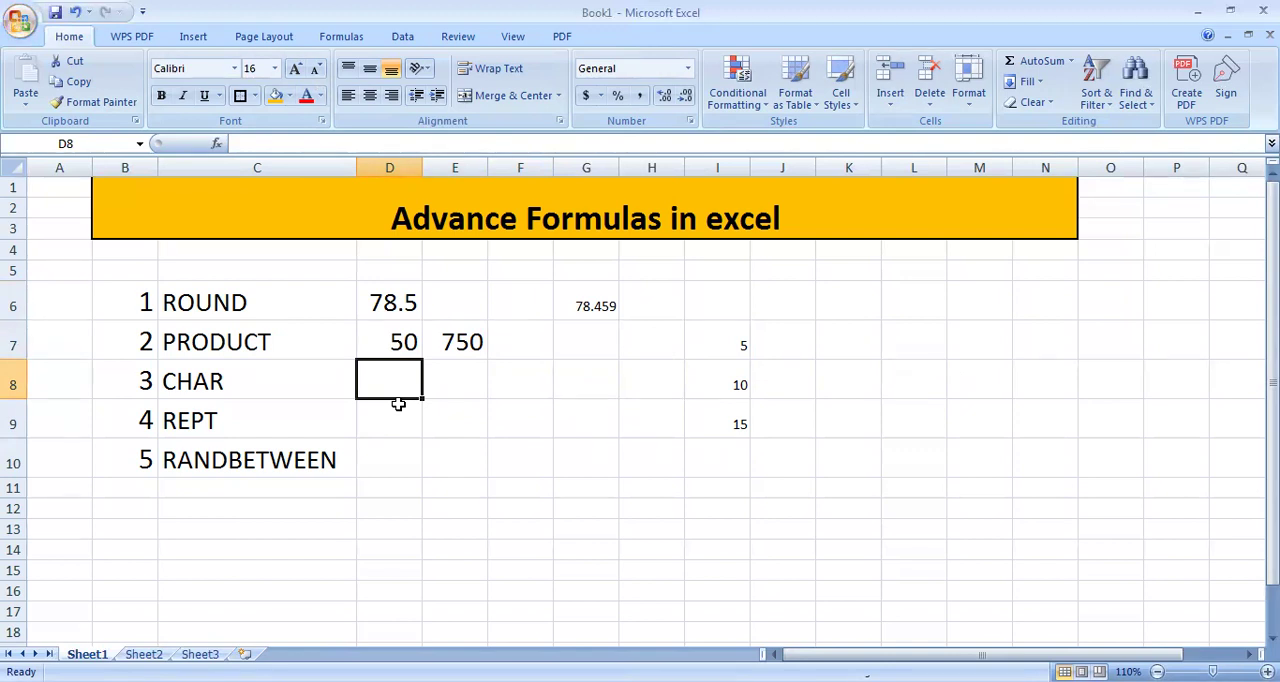
Step: Enter =CHAR("A") in cell D8 as the first CHAR example
type("=")
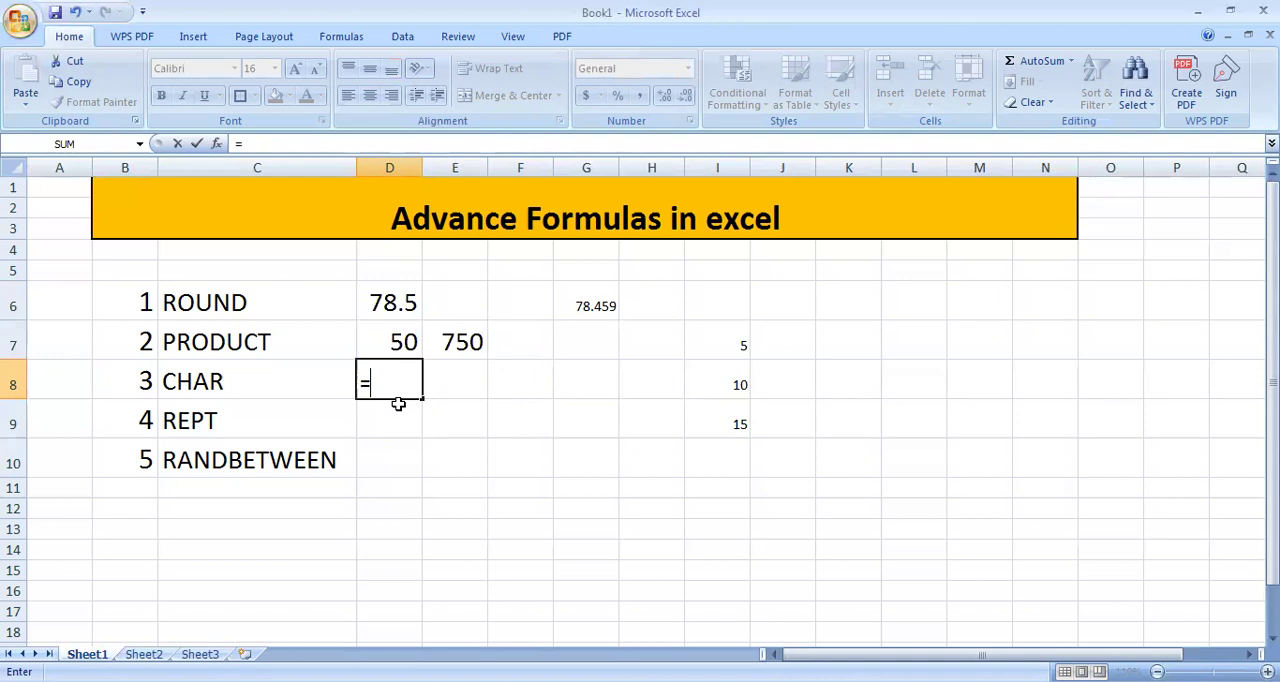
type("CHAR")
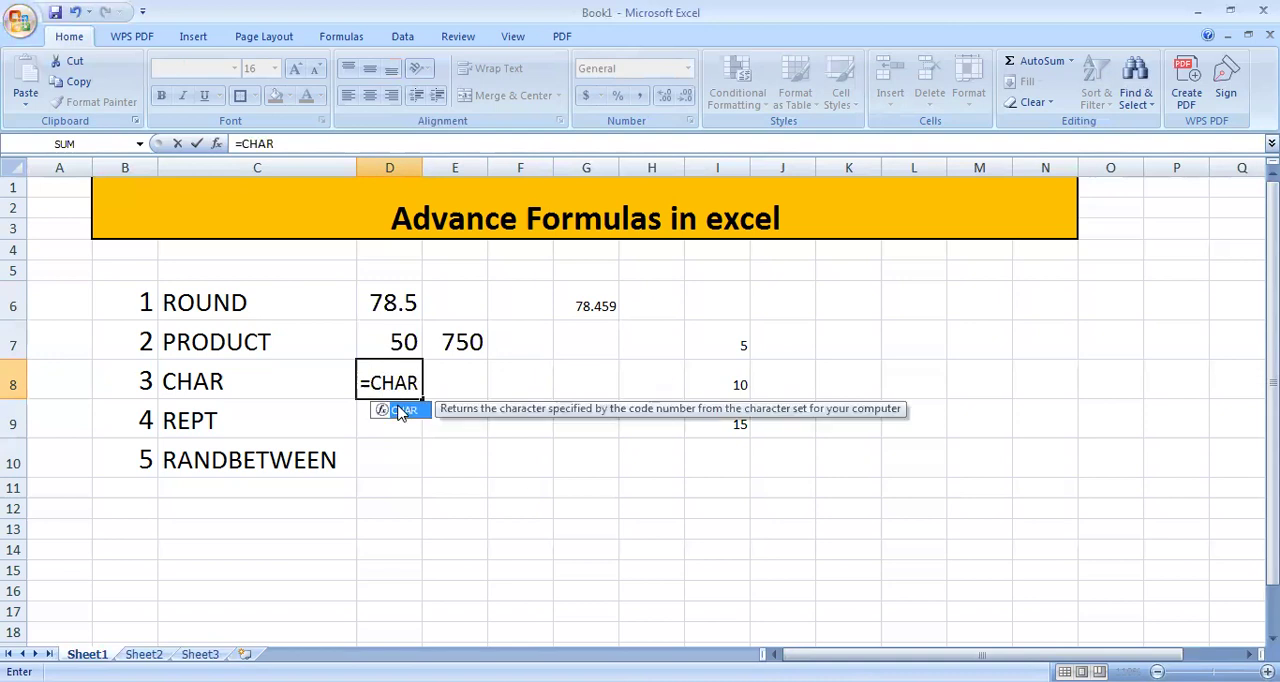
double_click(400, 412)
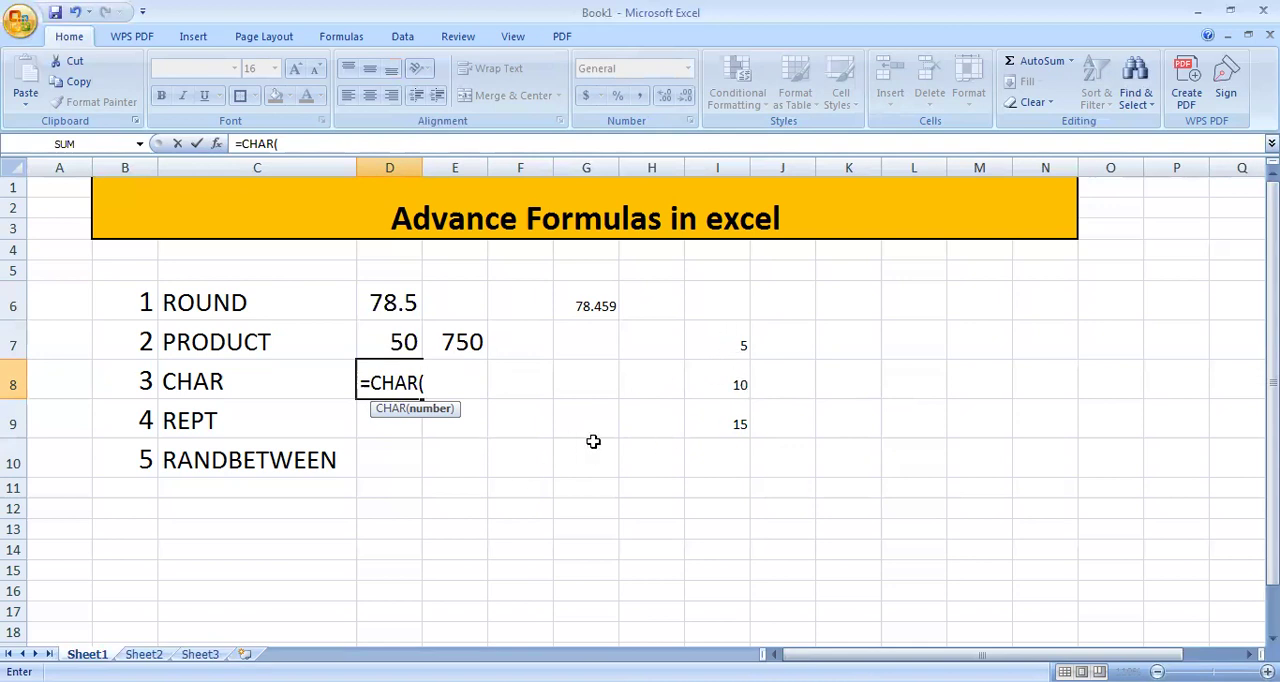
type("\"")
type("A\")")
key("Return")
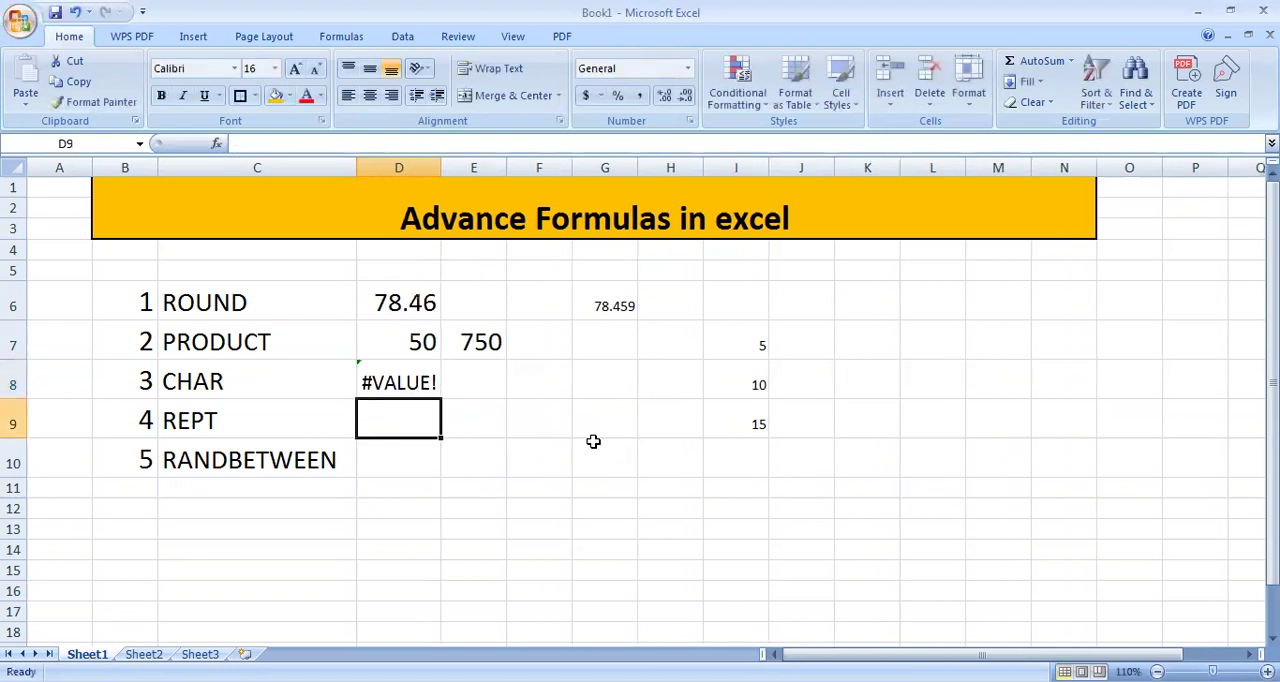
Step: Replace the argument of the CHAR formula in cell D8 with the character code "65"
double_click(423, 368)
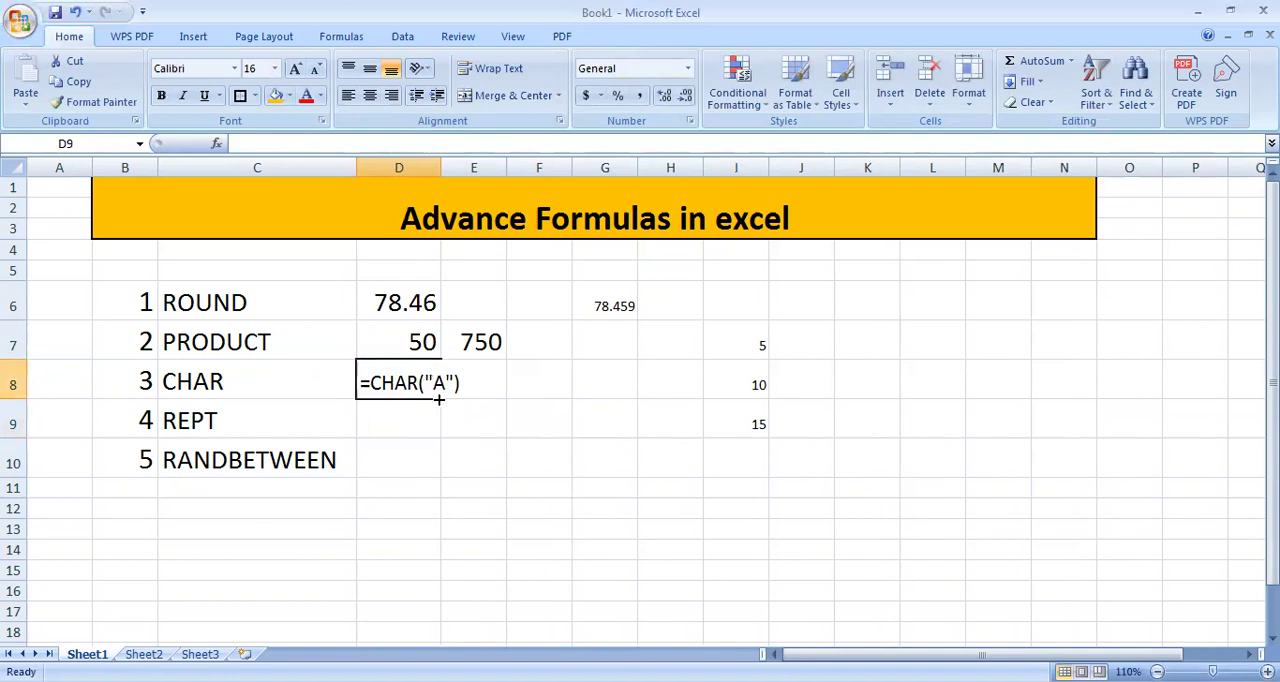
key("Delete")
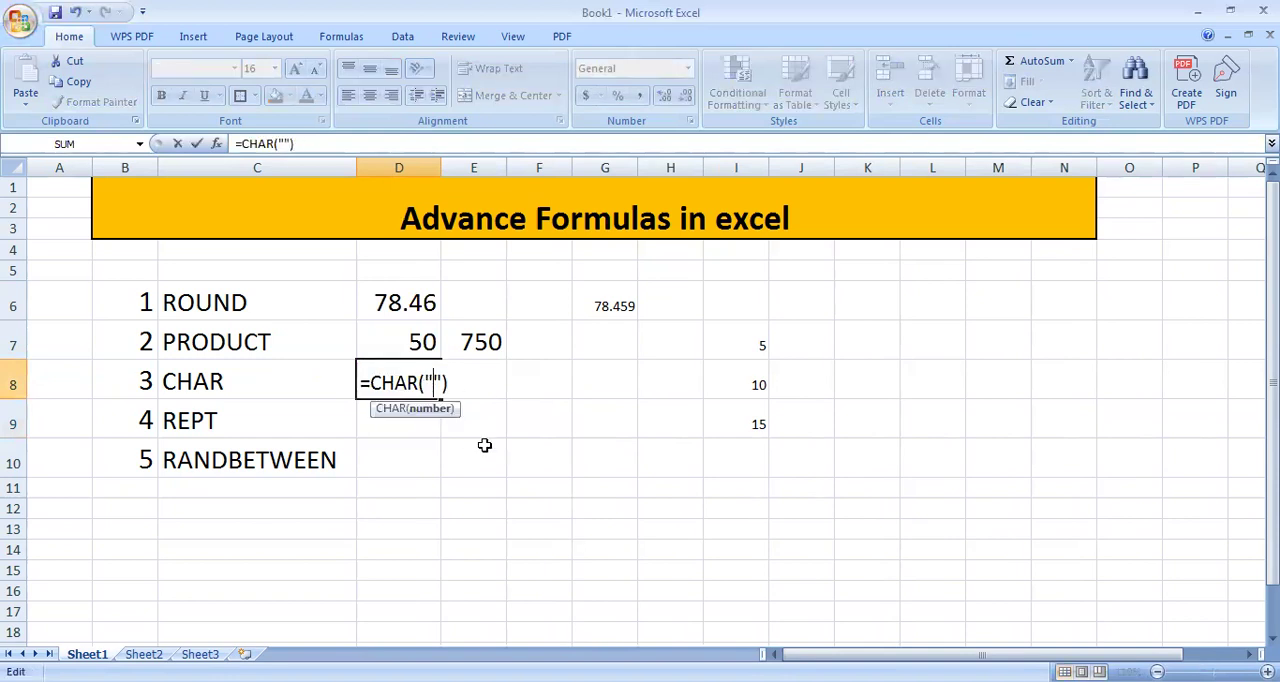
type("65")
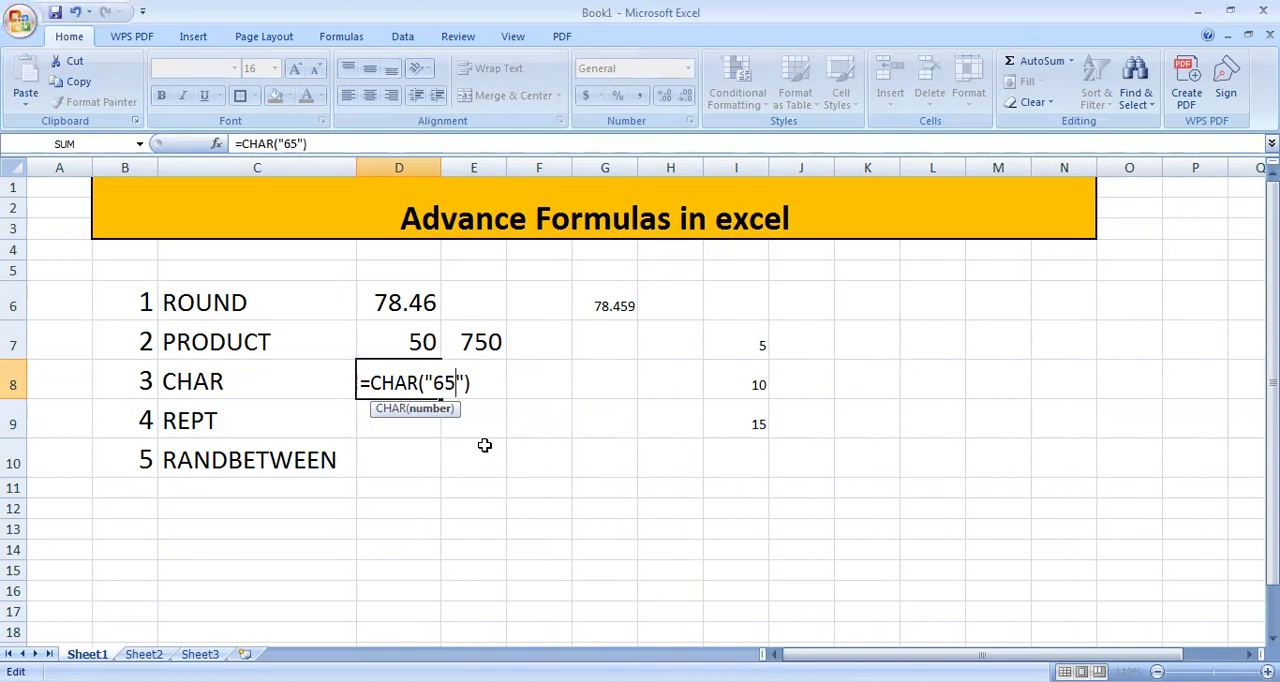
key("Return")
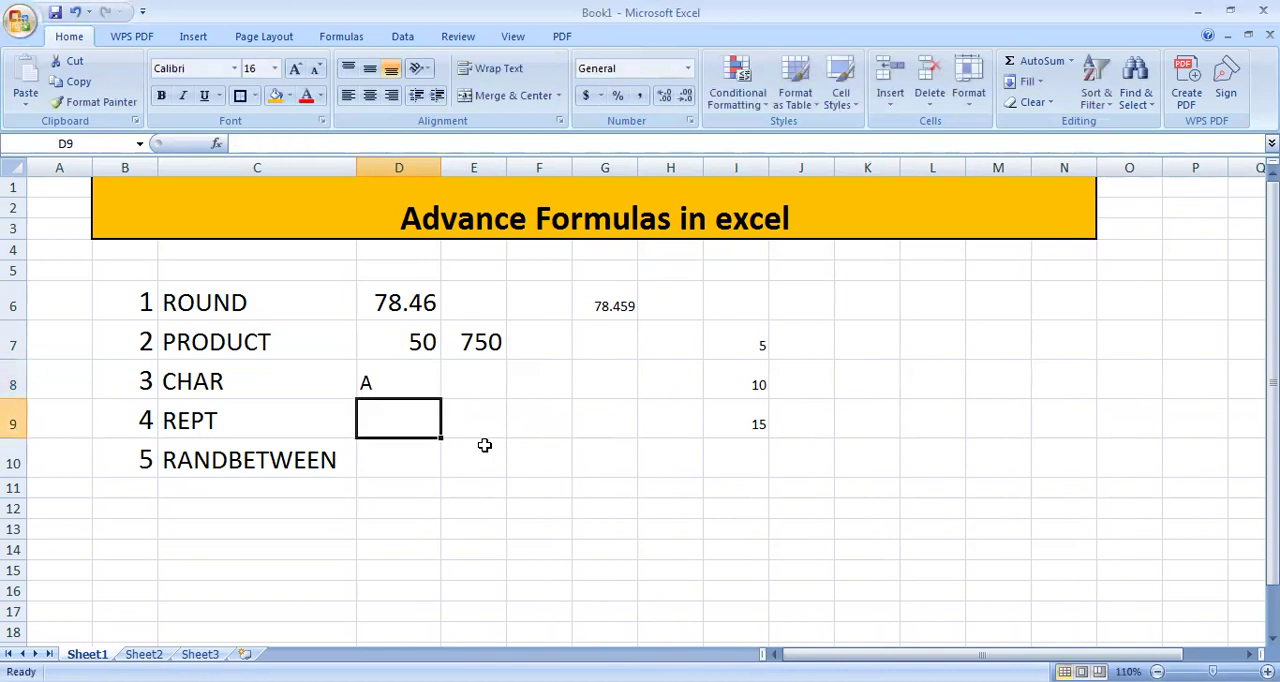
Step: Enter =CHAR("66") in cell E8 and enlarge its font to size 18
left_click(453, 381)
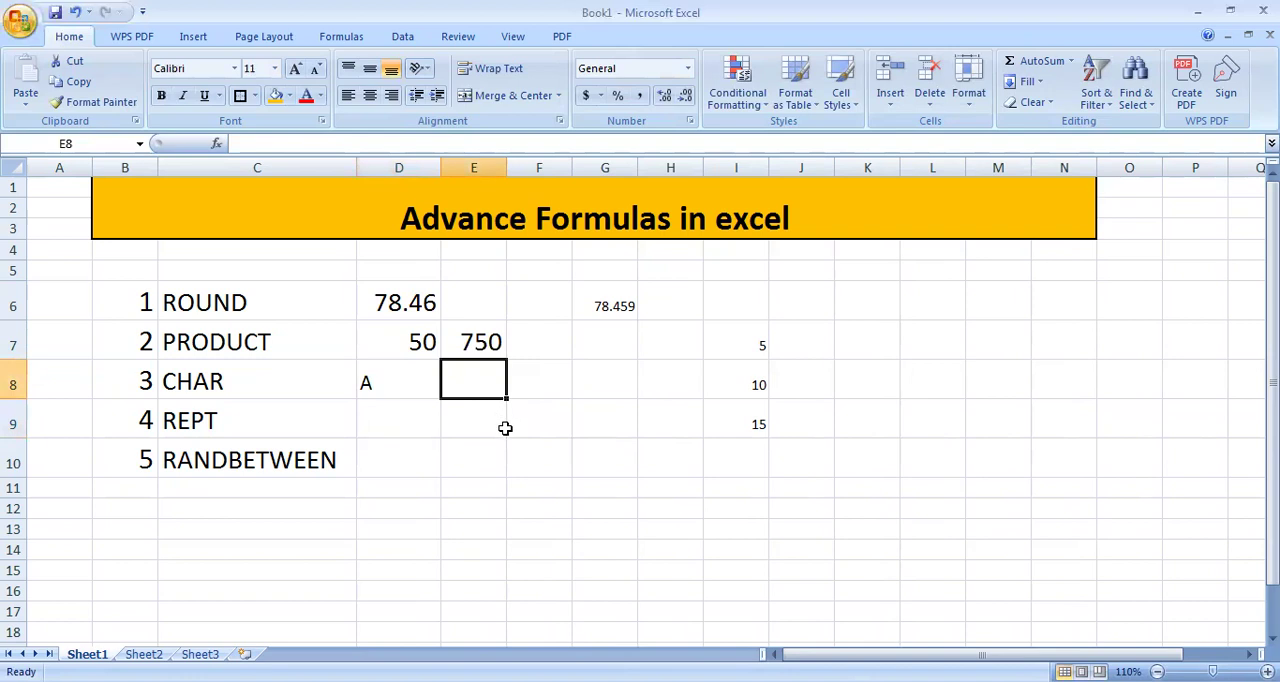
type("=C")
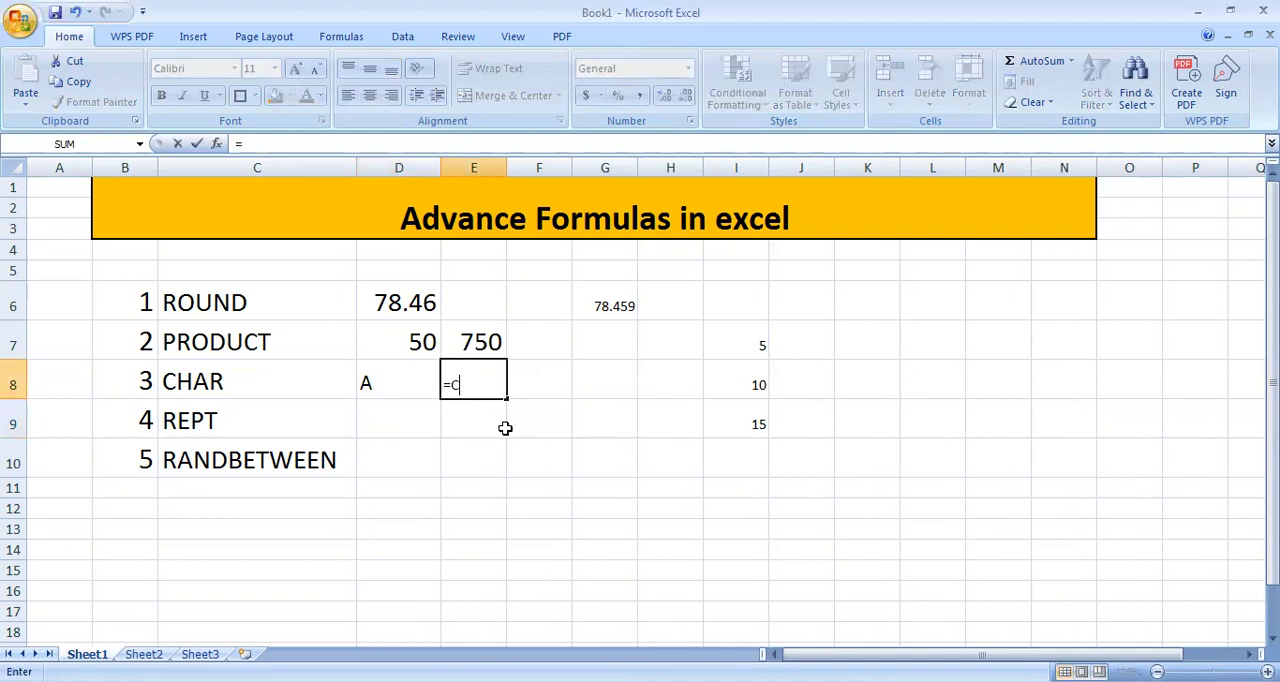
type("HAR(")
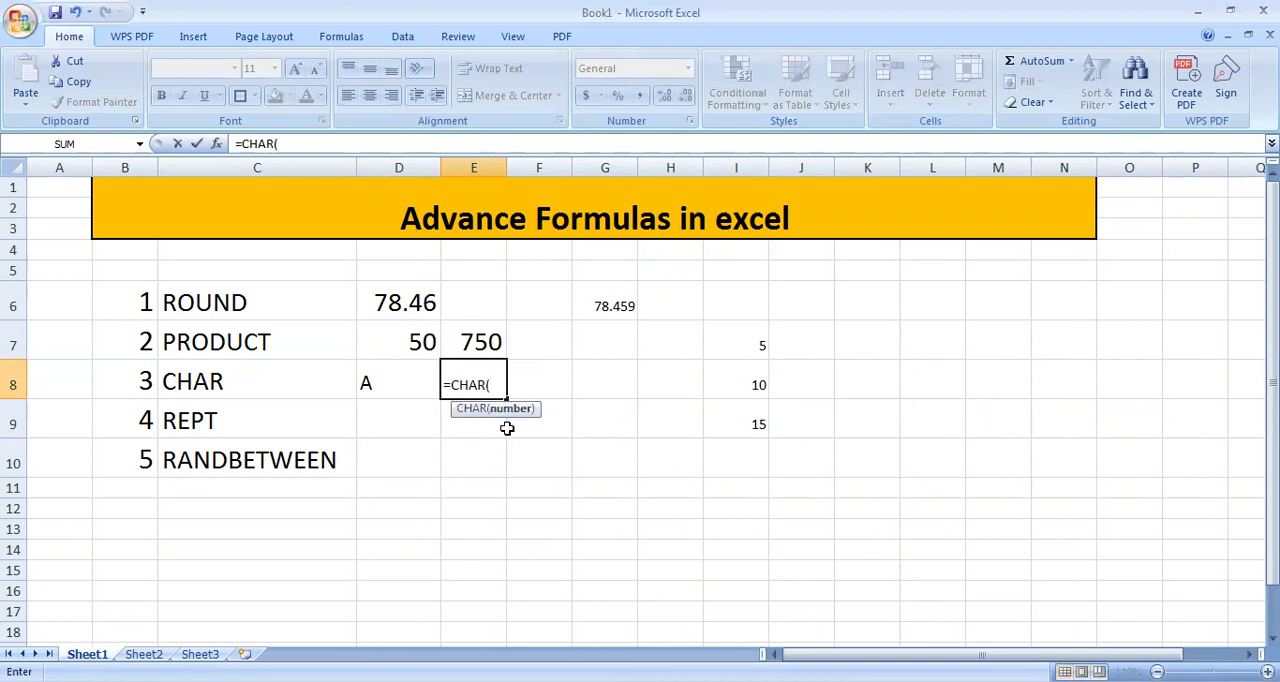
type("\"66\")")
key("Return")
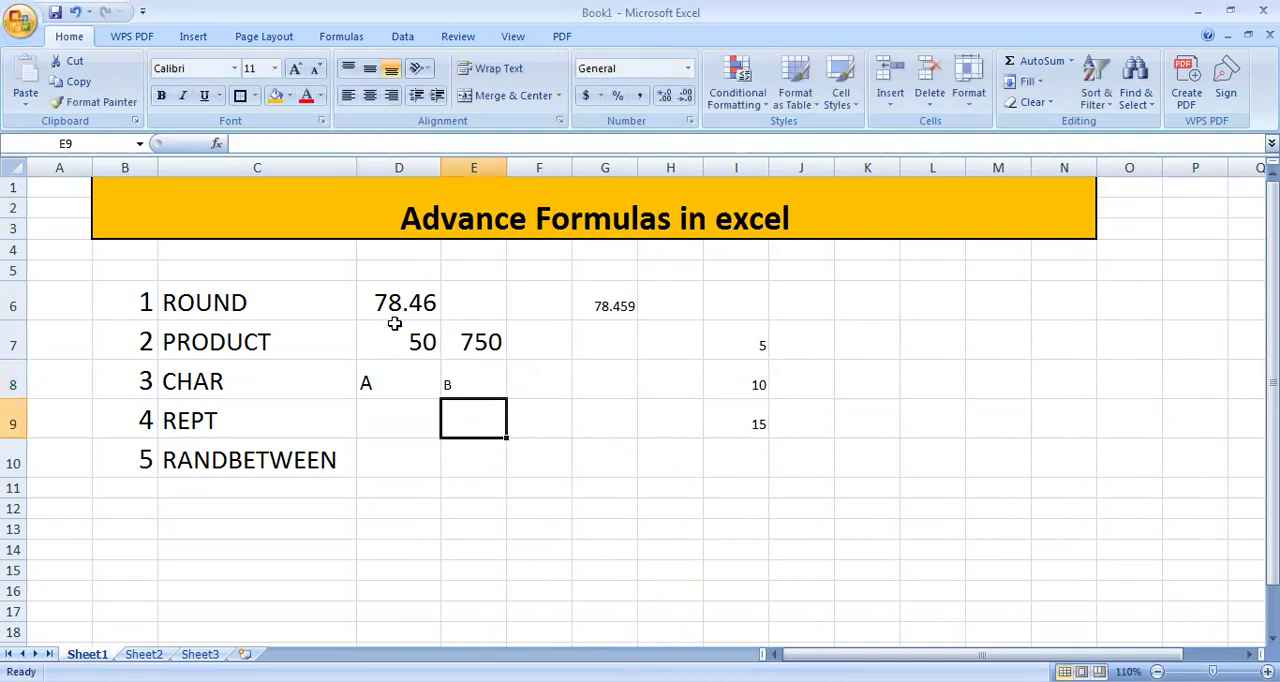
left_click(464, 387)
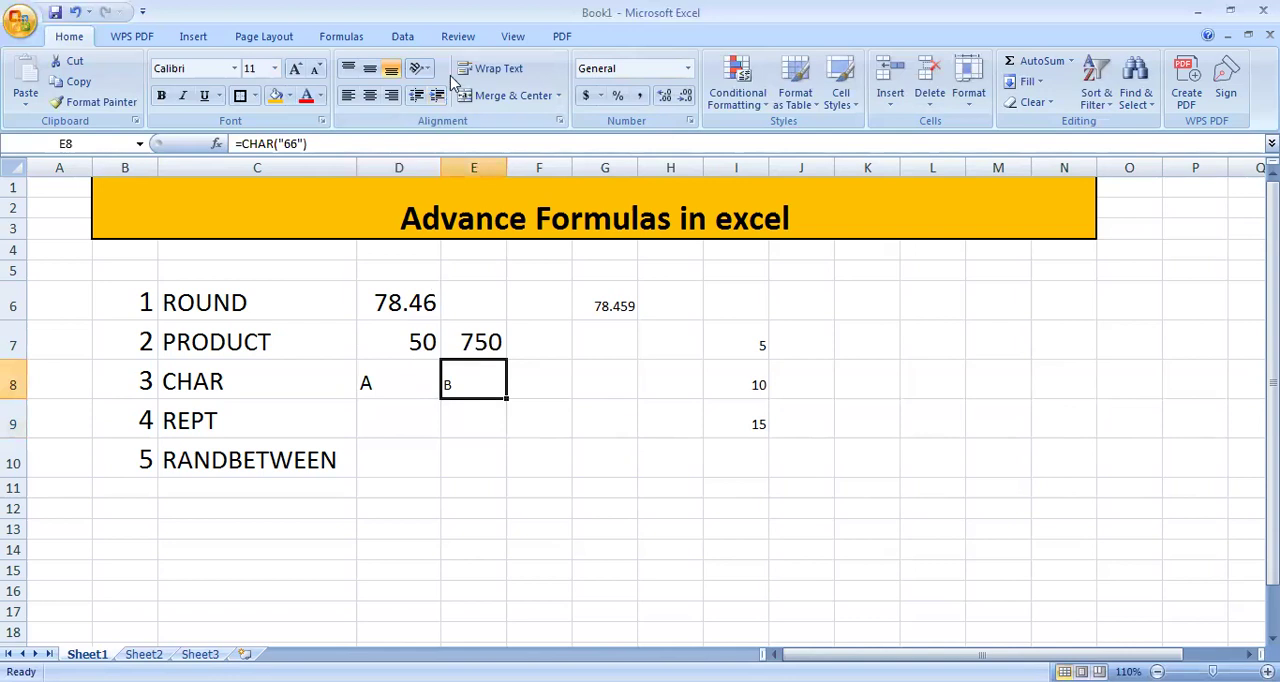
left_click(302, 69)
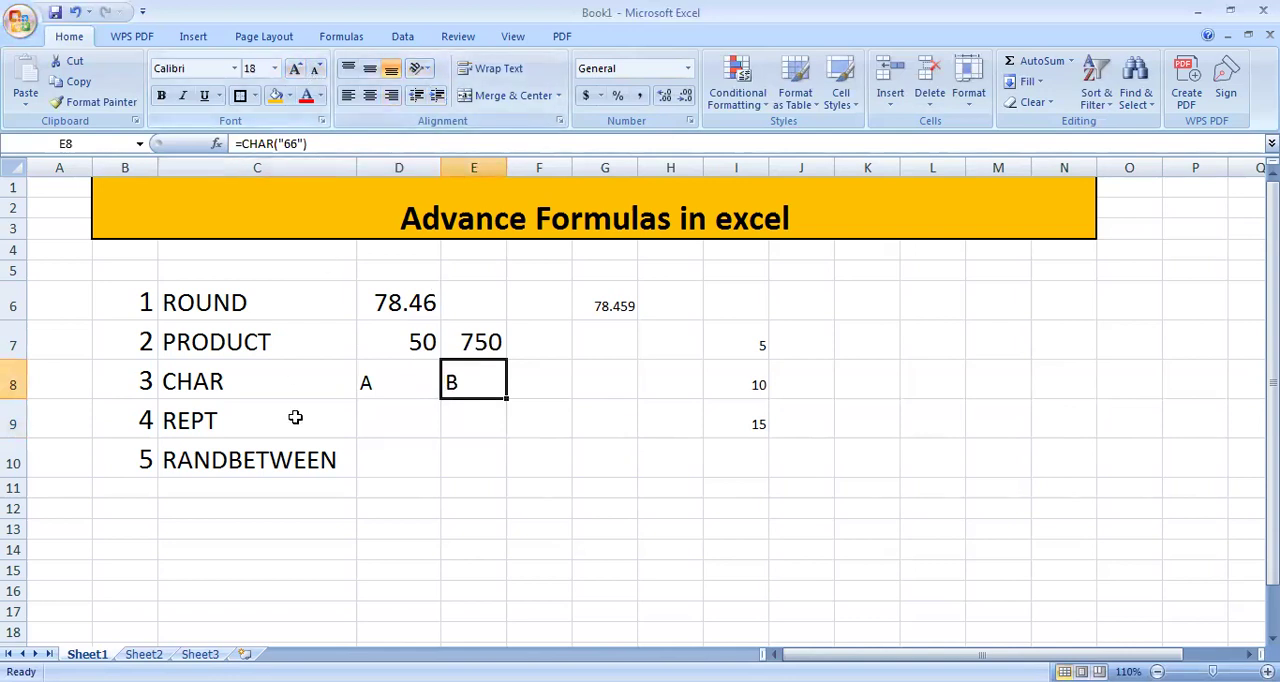
Step: Enter a REPT formula in cell D9 that repeats the sample person's full name 10 times
left_click(394, 418)
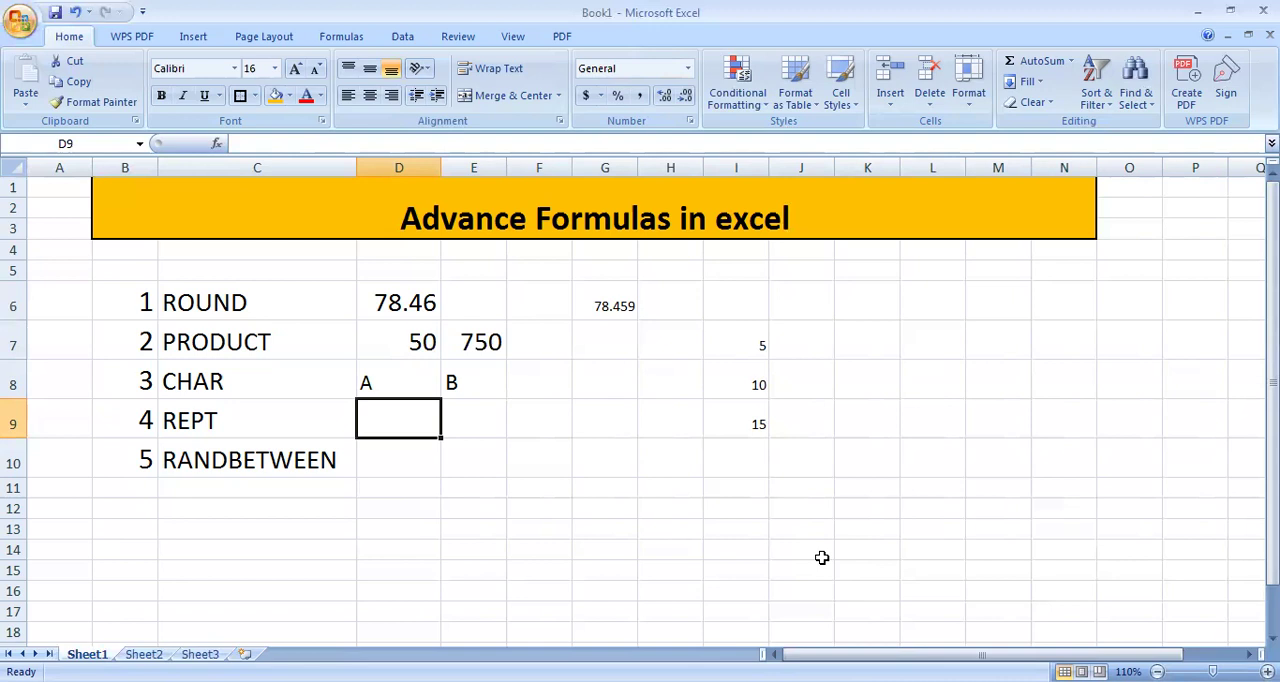
type("=")
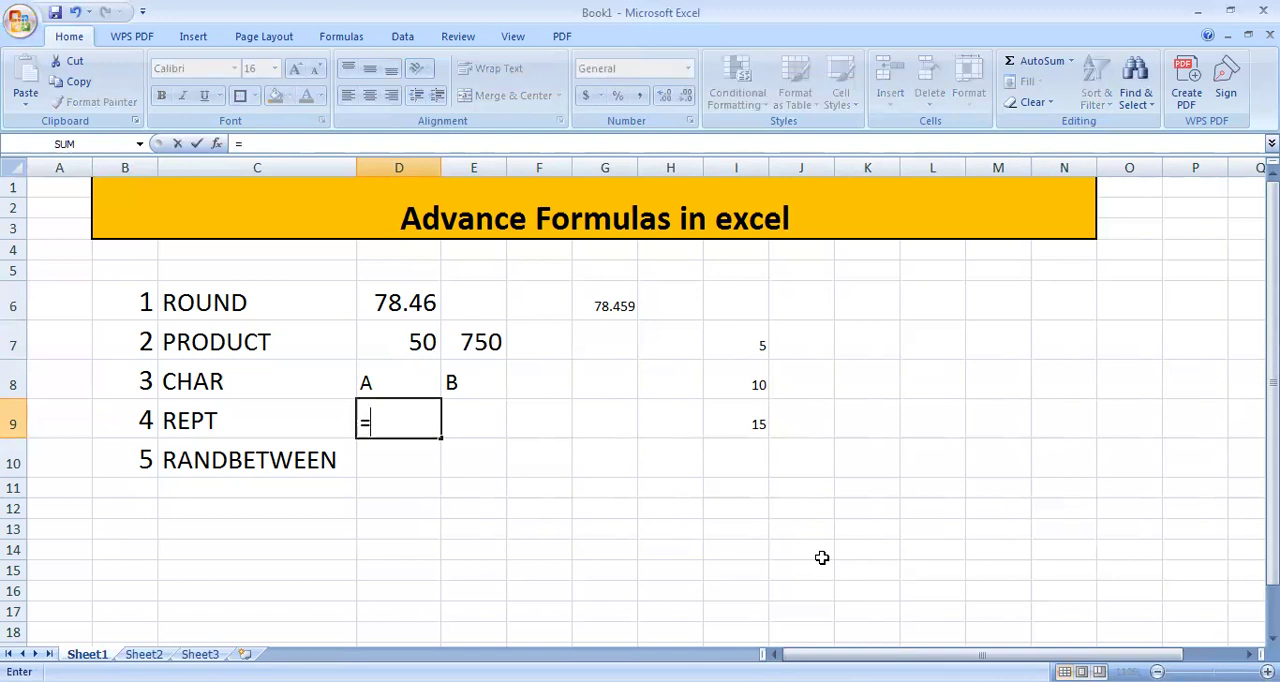
type("REPT")
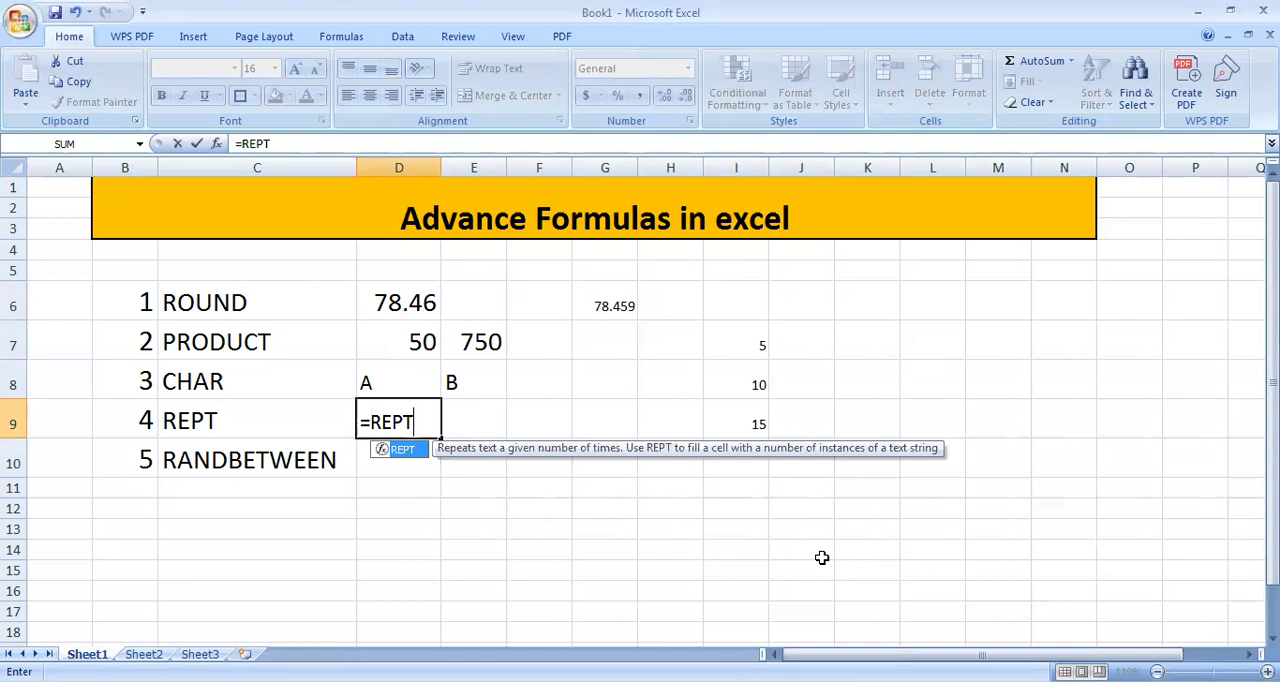
type("(\"RAM K")
type("UM")
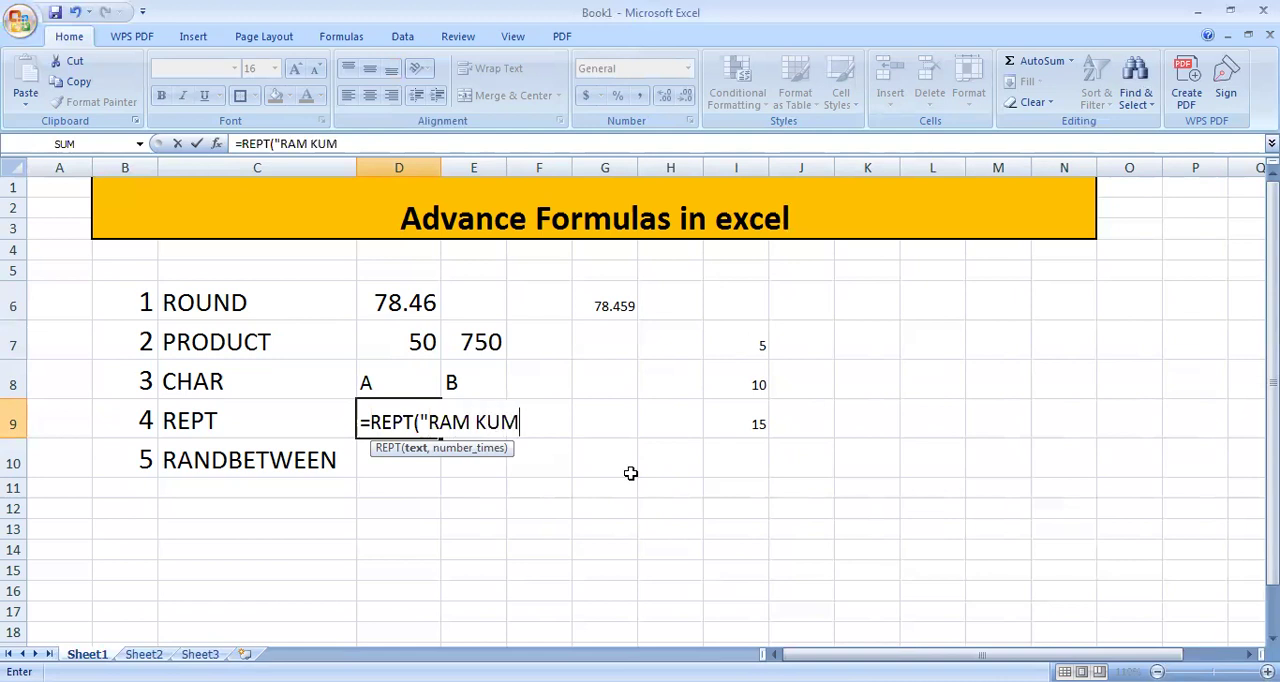
type("AR\",")
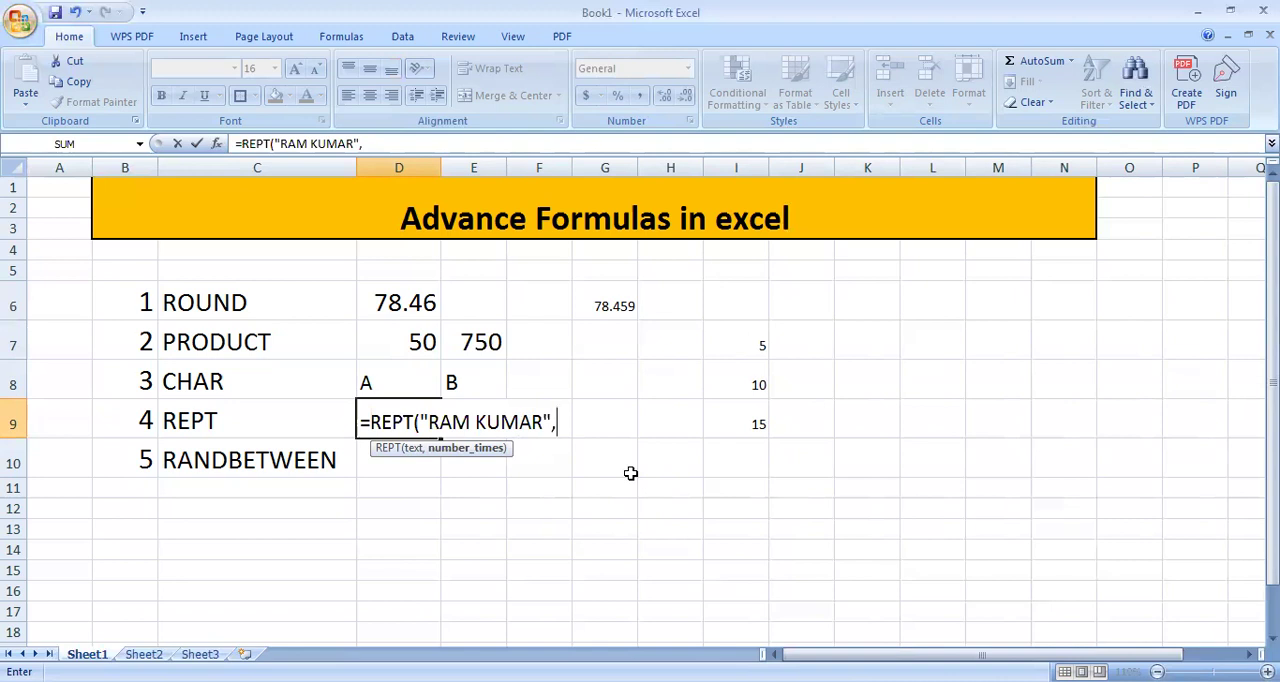
type("10")
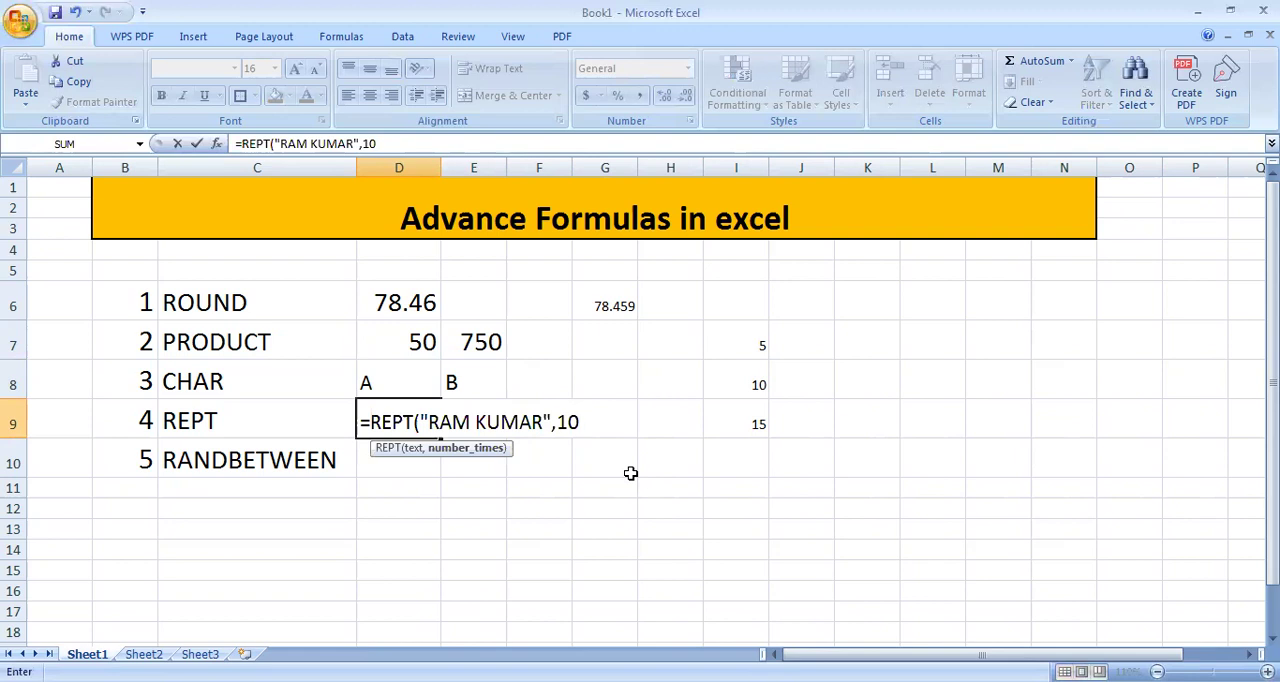
type(")")
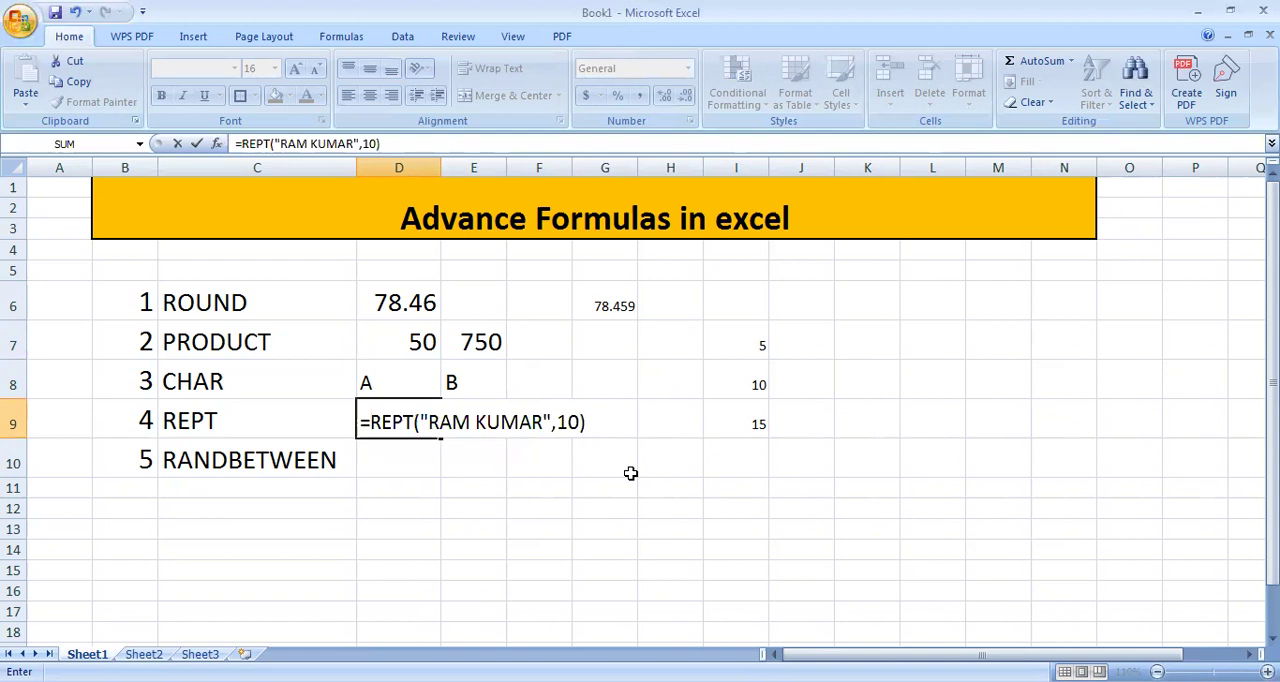
key("Return")
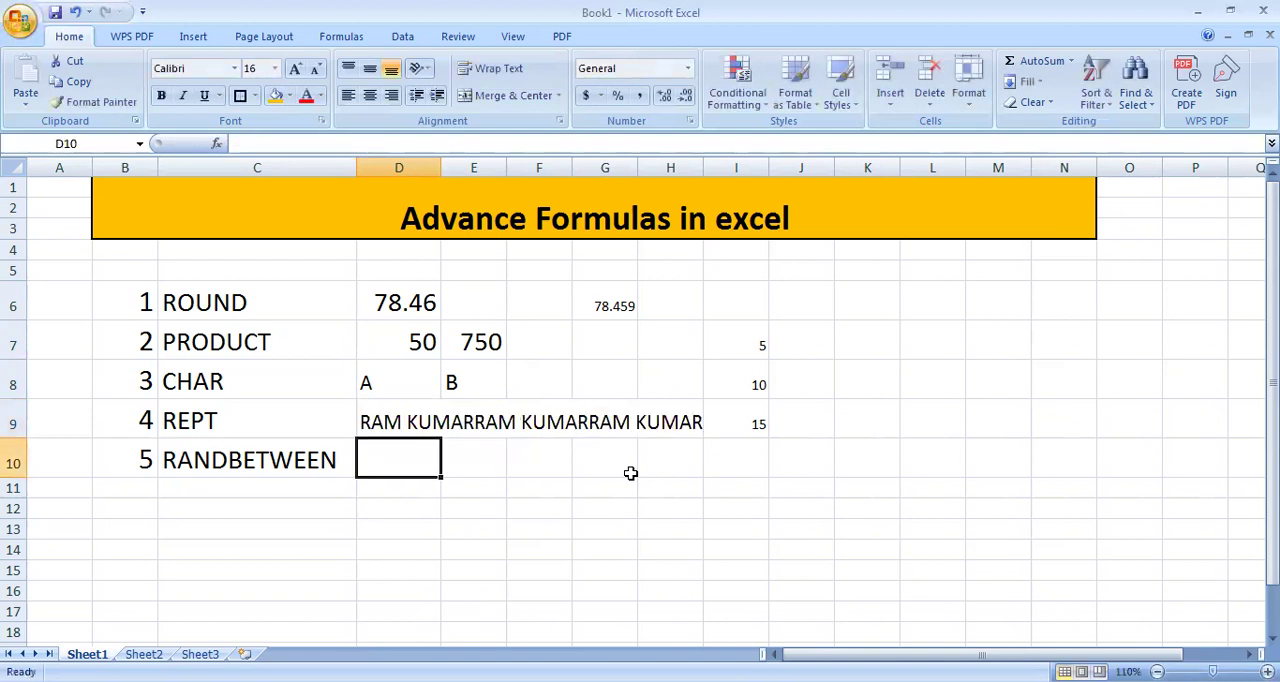
Step: Examine the REPT formula in cell D9 and how far its repeated text extends across row 9
left_click(396, 416)
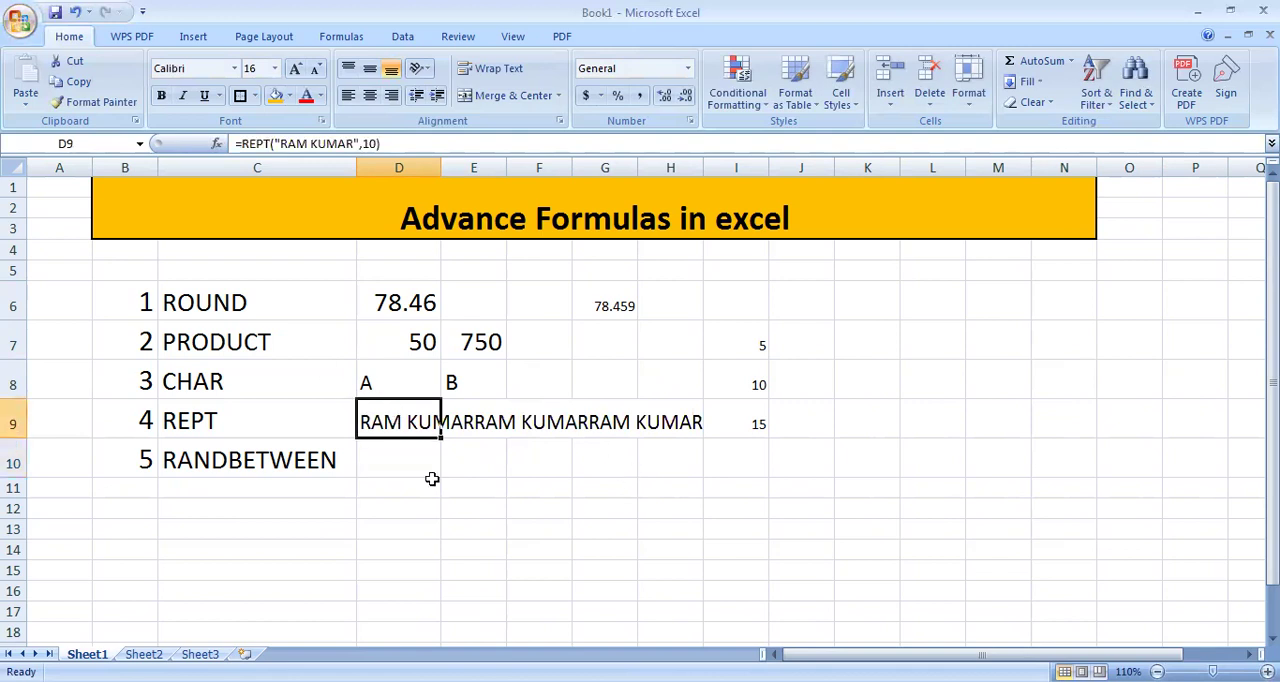
left_click(676, 422)
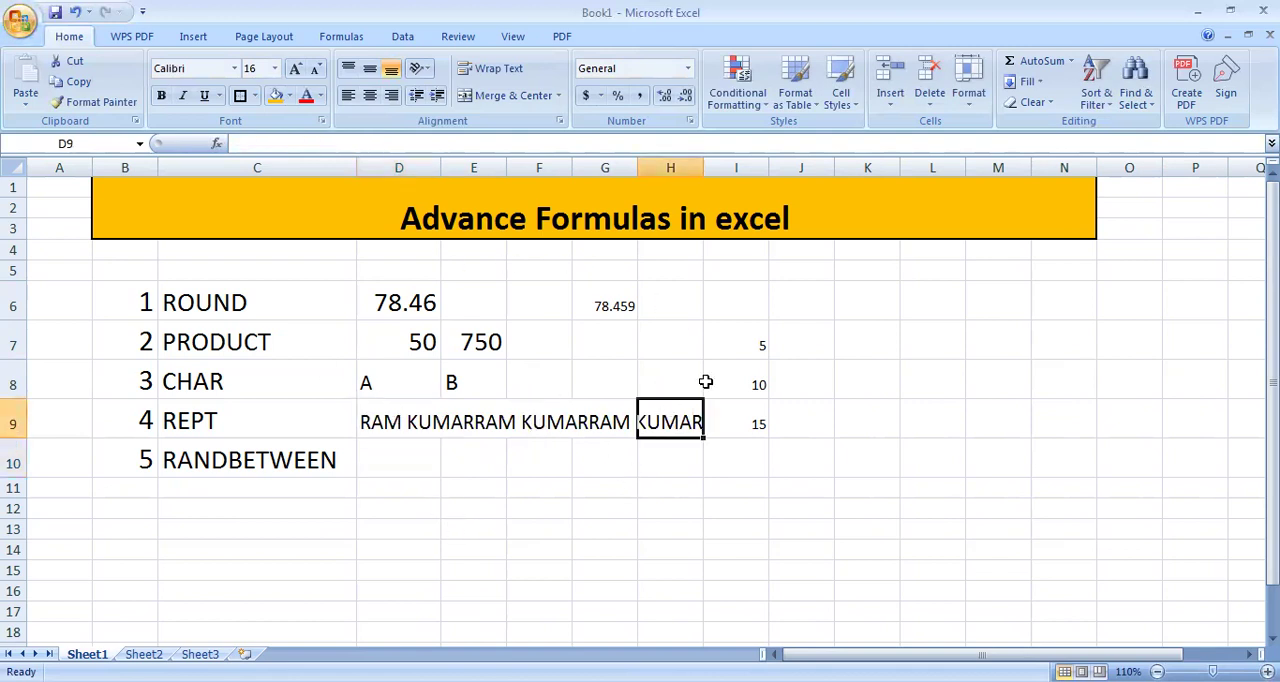
left_click(393, 424)
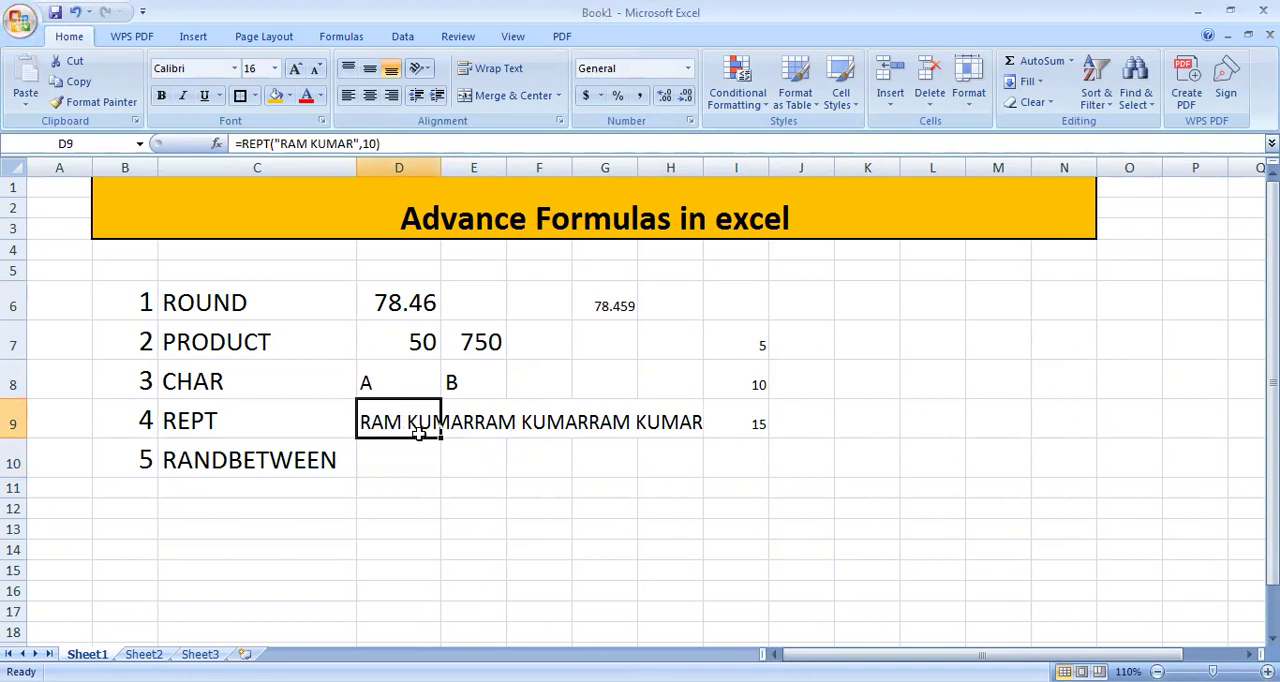
left_click(413, 455)
left_click(410, 415)
left_click(430, 451)
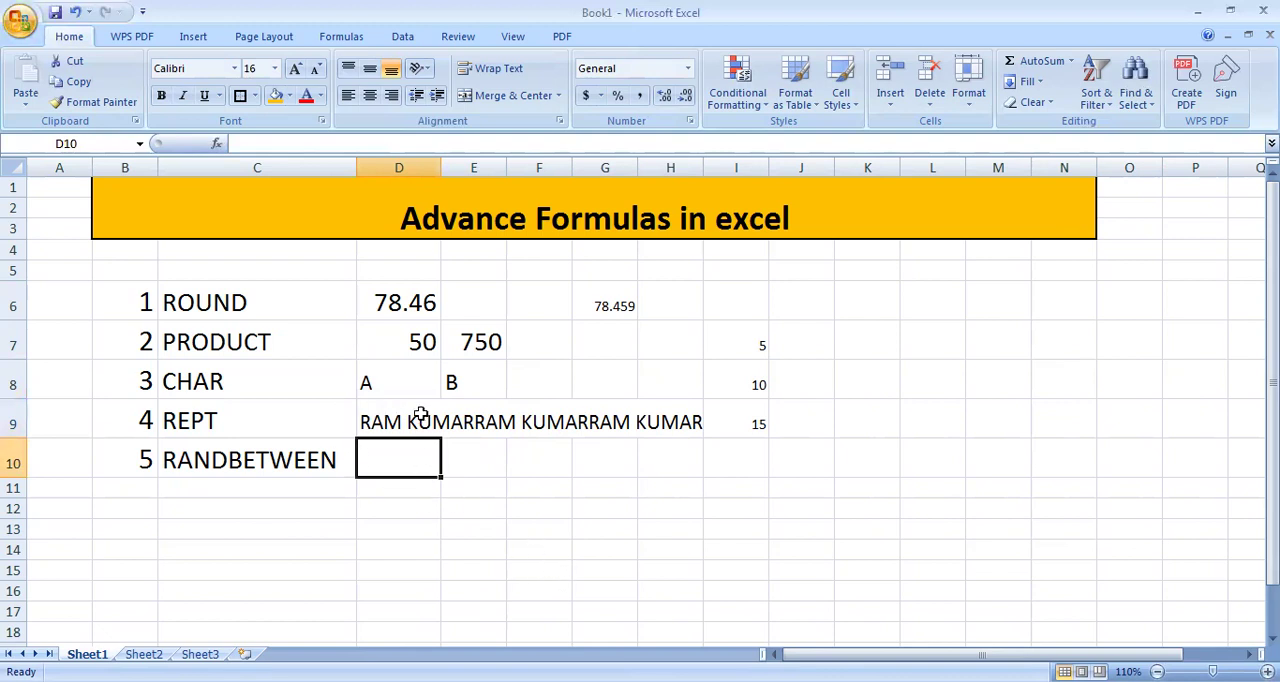
left_click(422, 417)
double_click(422, 417)
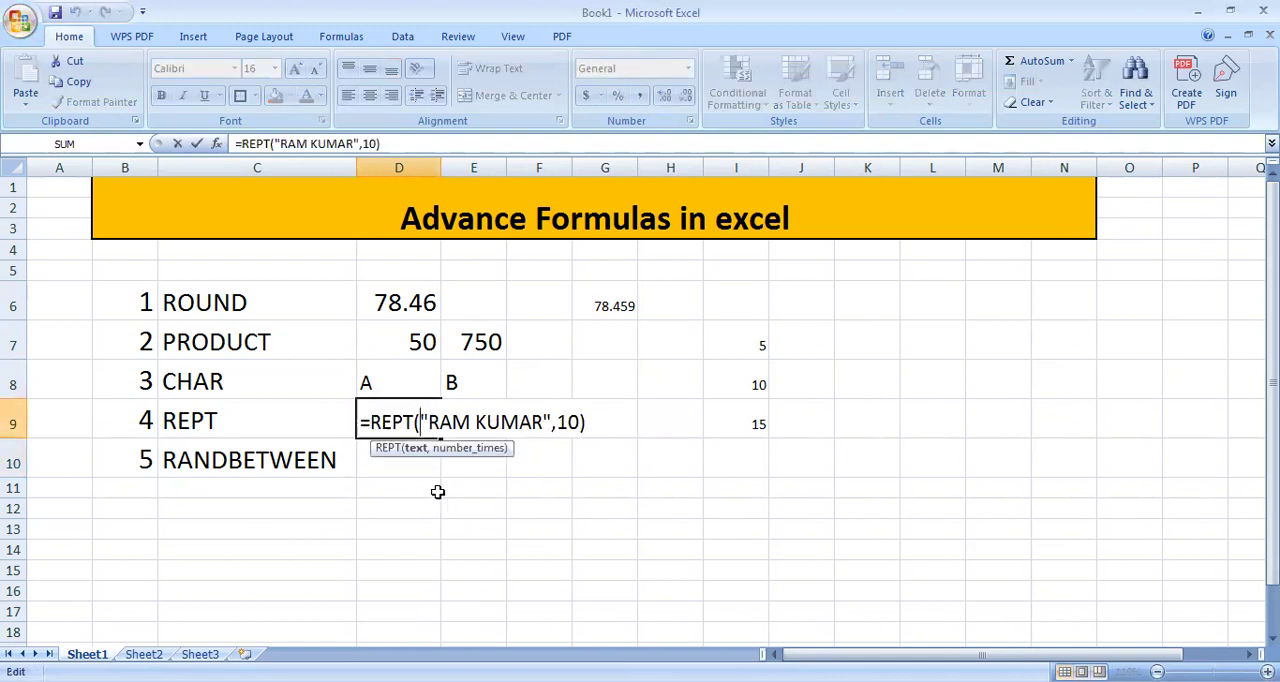
key("Return")
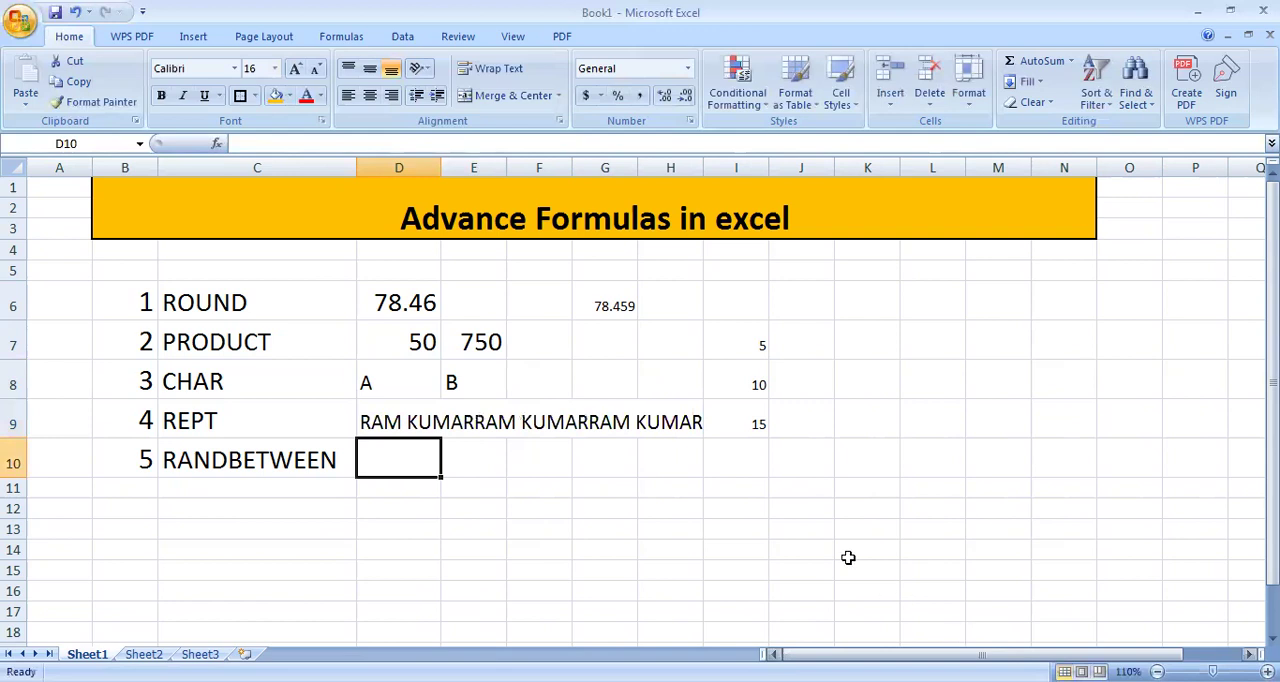
Step: Clear the sample number in cell I9 to make room for the repeated text in row 9
left_click(749, 418)
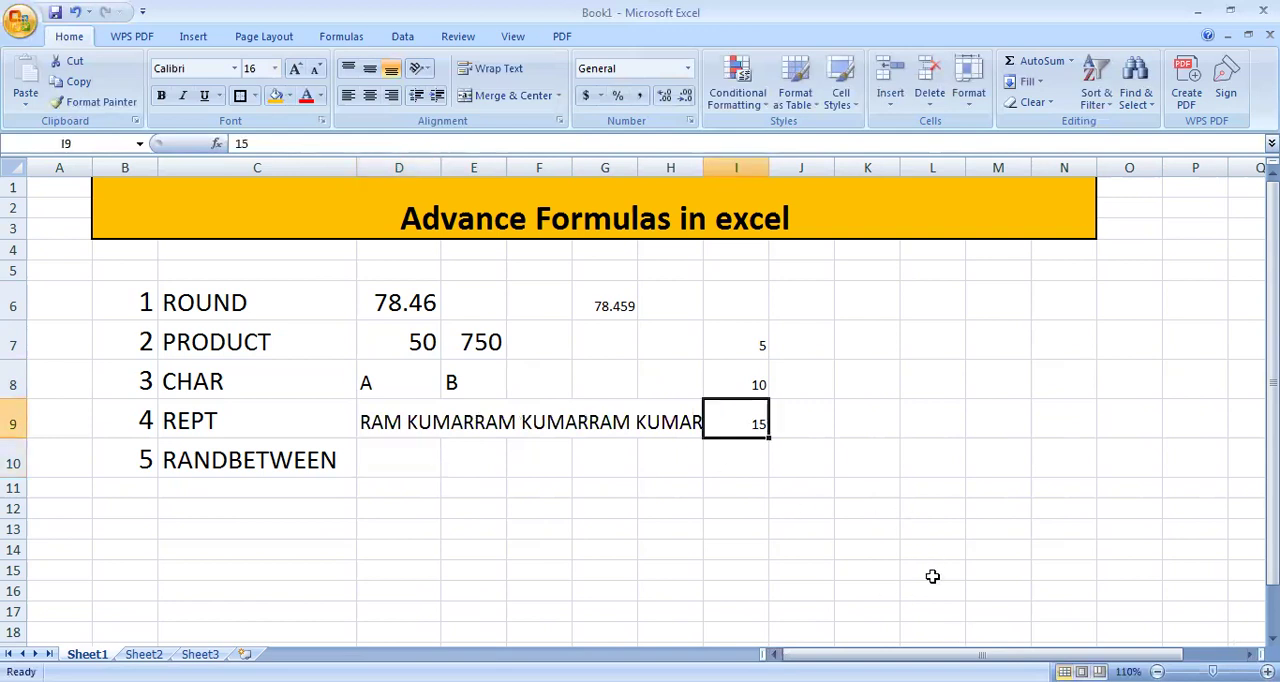
key("Delete")
left_click(775, 496)
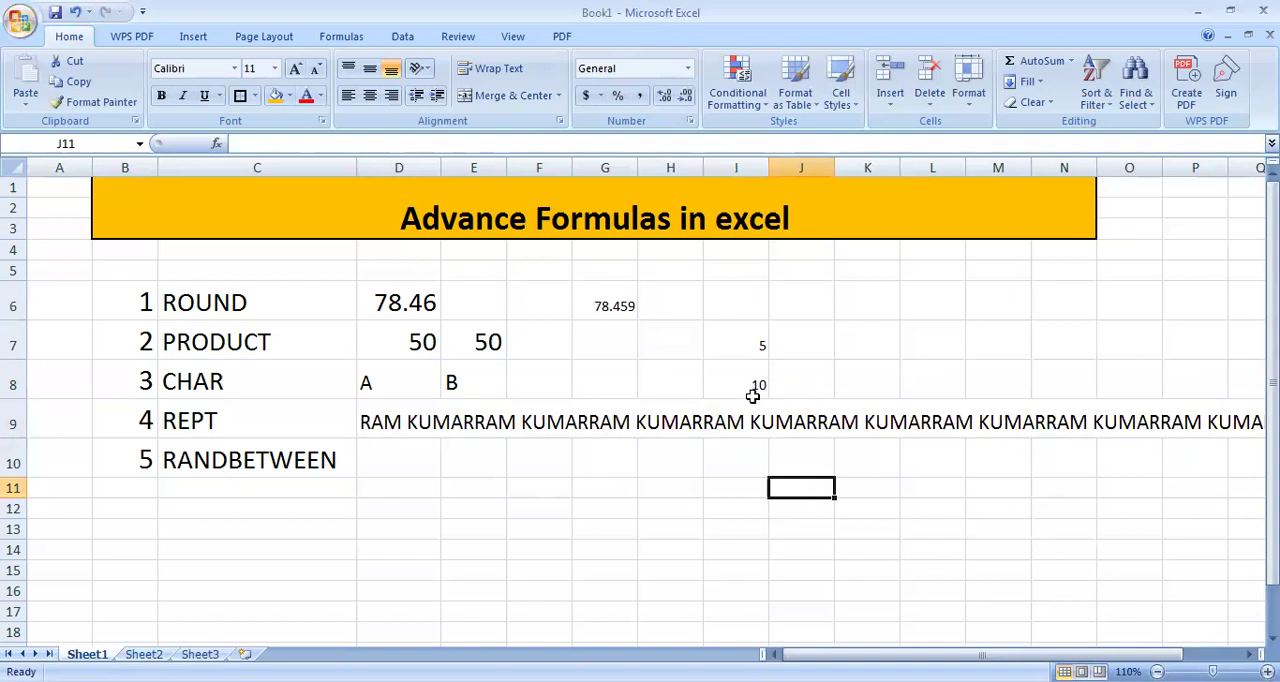
Step: Enter =RANDBETWEEN(20,90) in cell D10 to generate a random number between 20 and 90
left_click(380, 450)
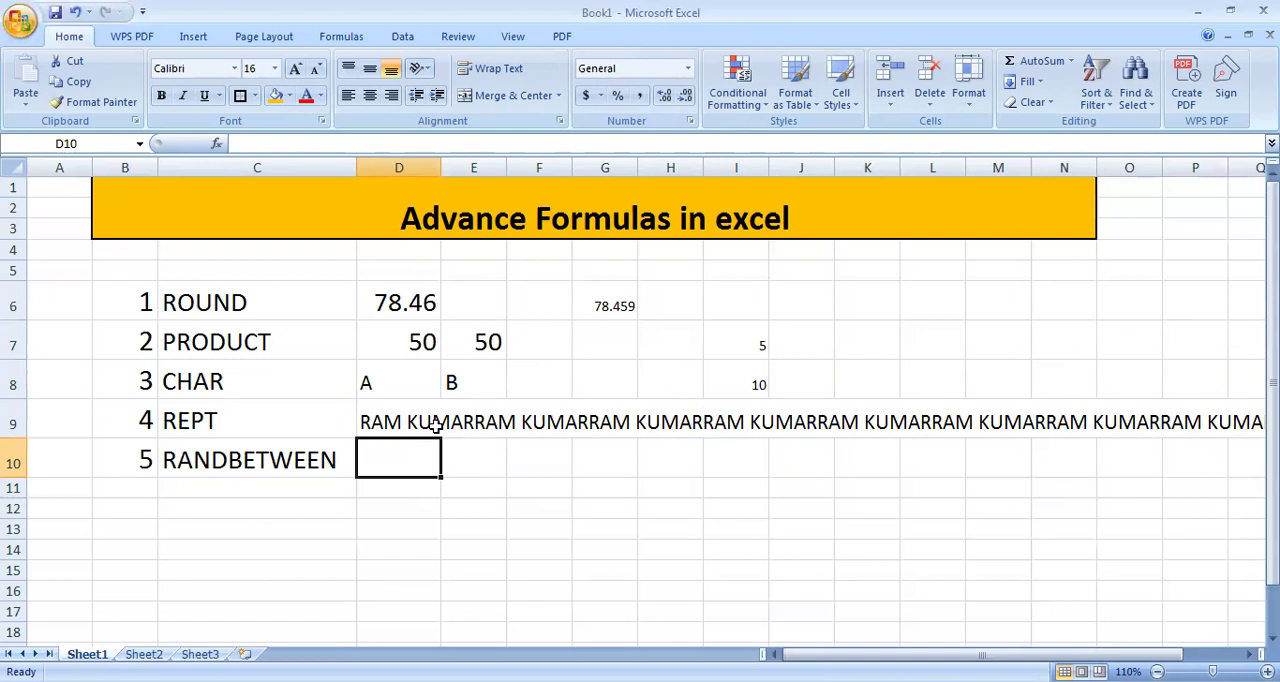
type("=")
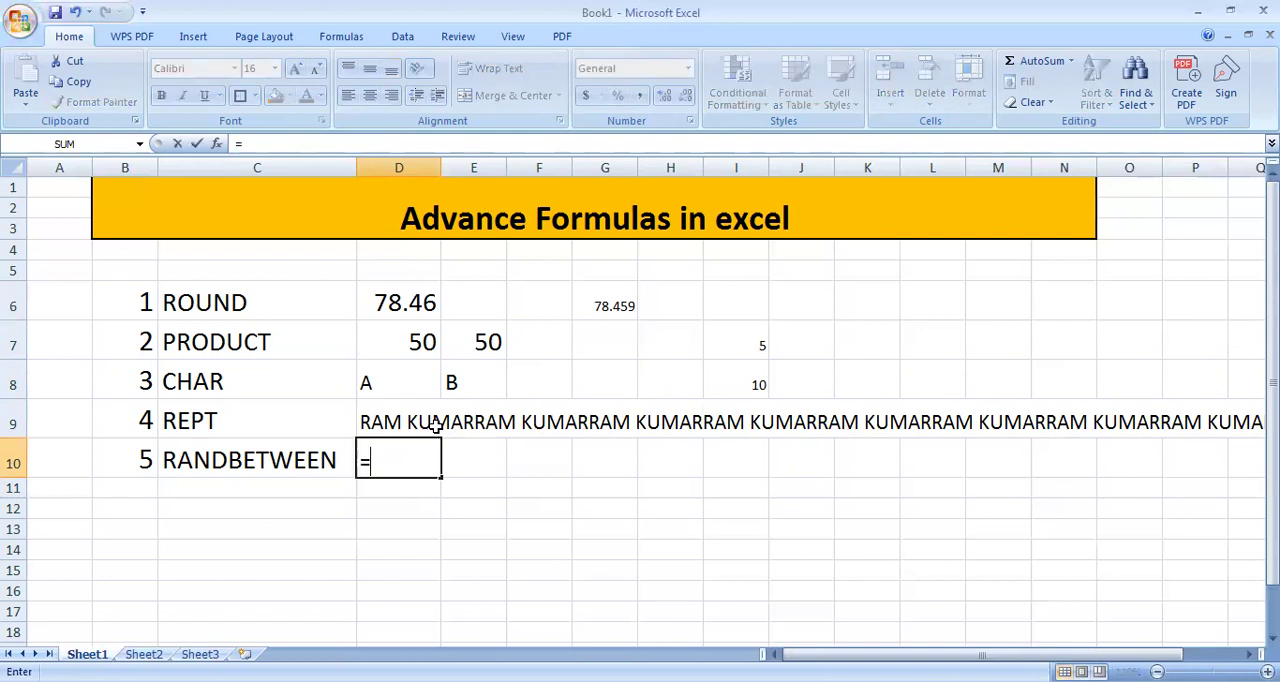
type("RA")
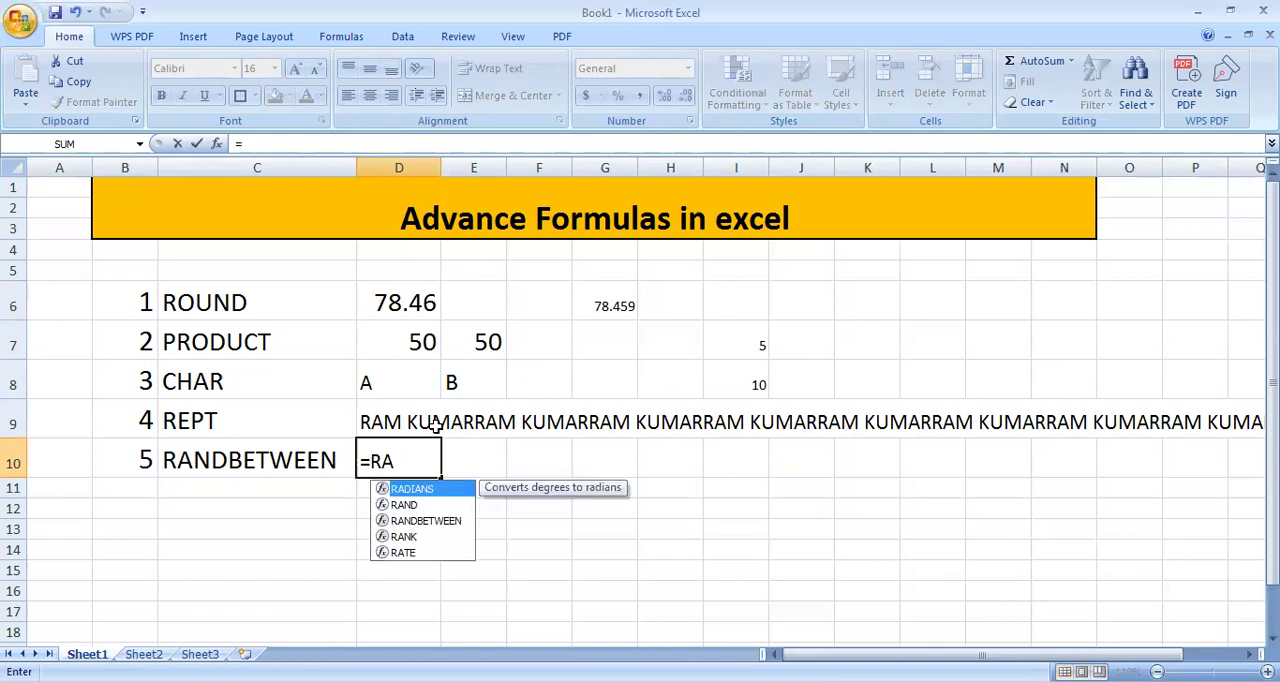
type("ND")
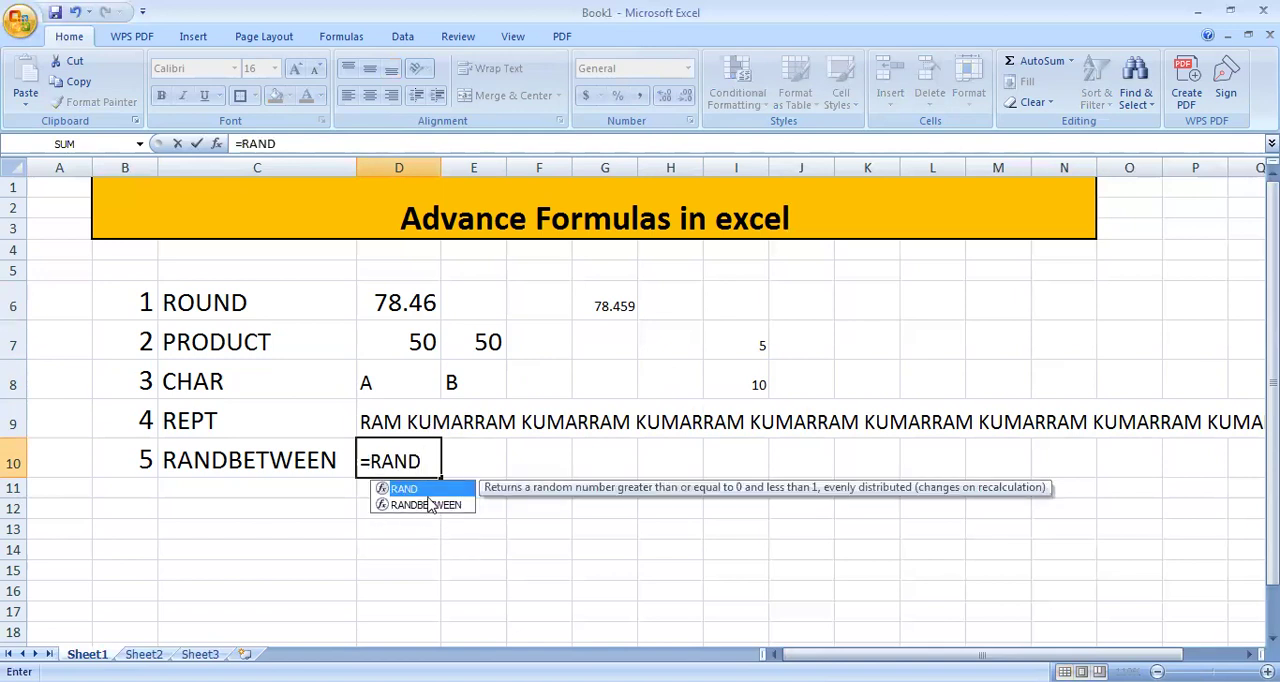
left_click(428, 505)
key("Tab")
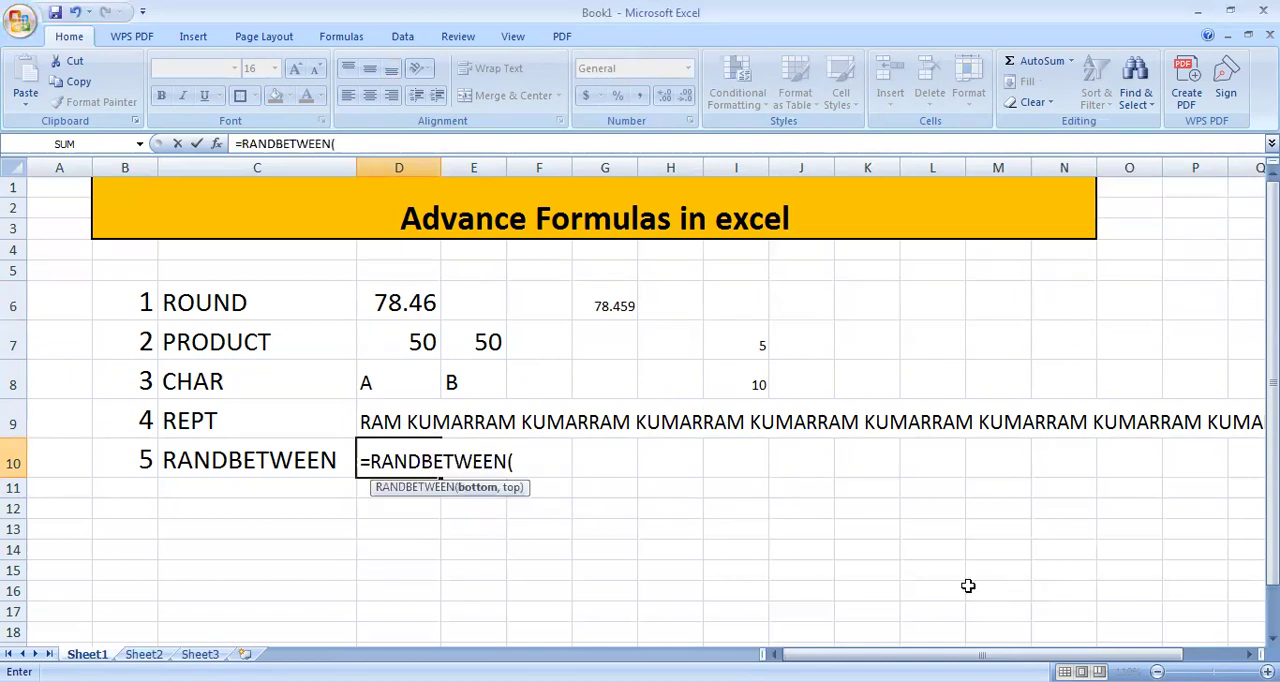
type("20")
type(",100")
key("BackSpace")
key("BackSpace")
key("BackSpace")
type("90")
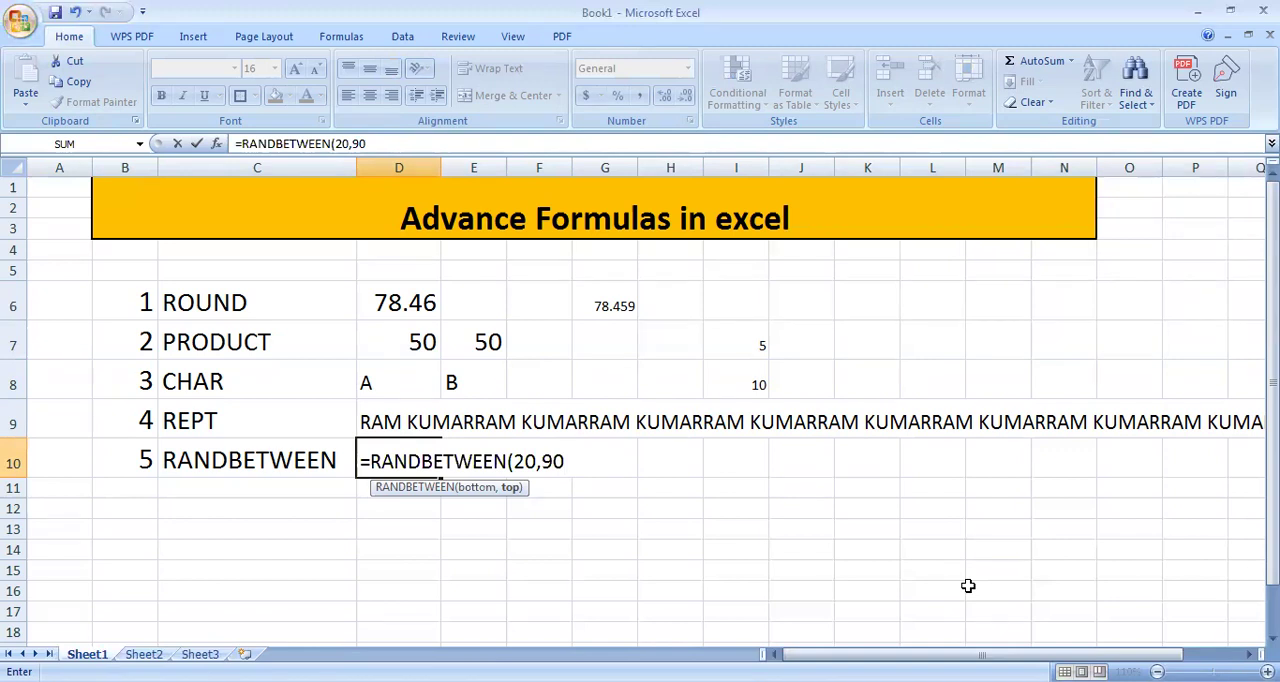
type(")")
key("Return")
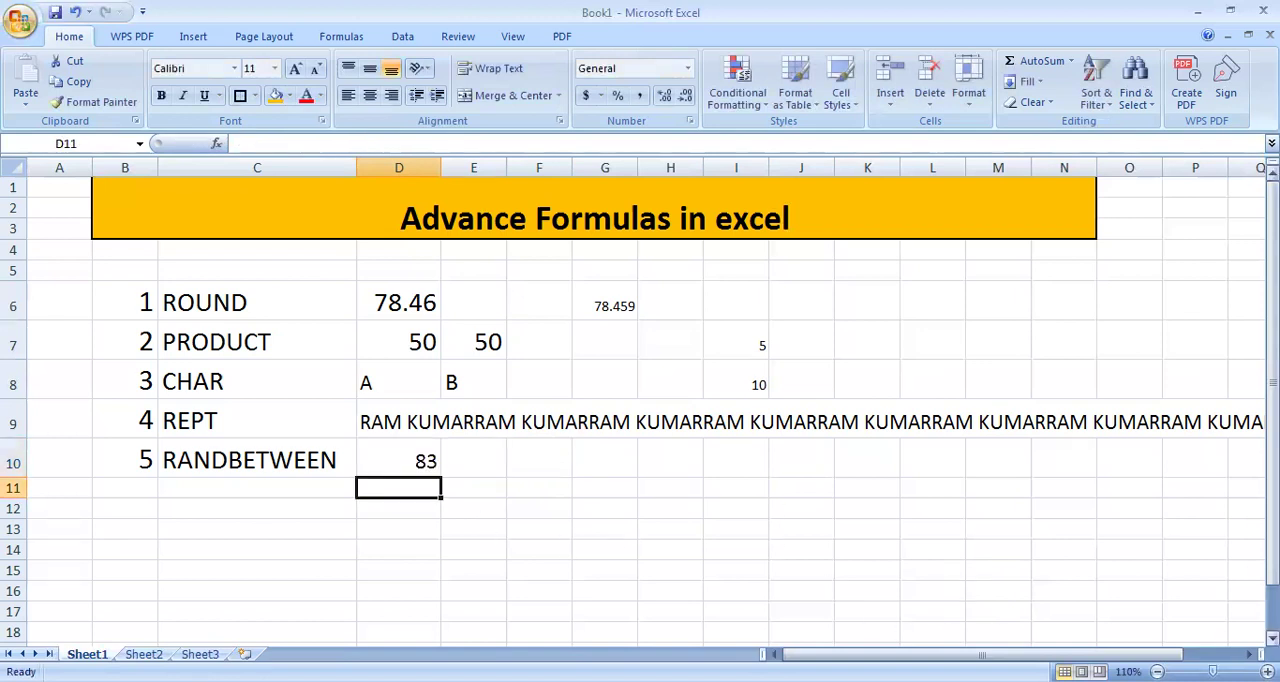
Step: Fill the RANDBETWEEN formula from cell D10 across the range D10:I17
left_click(358, 463)
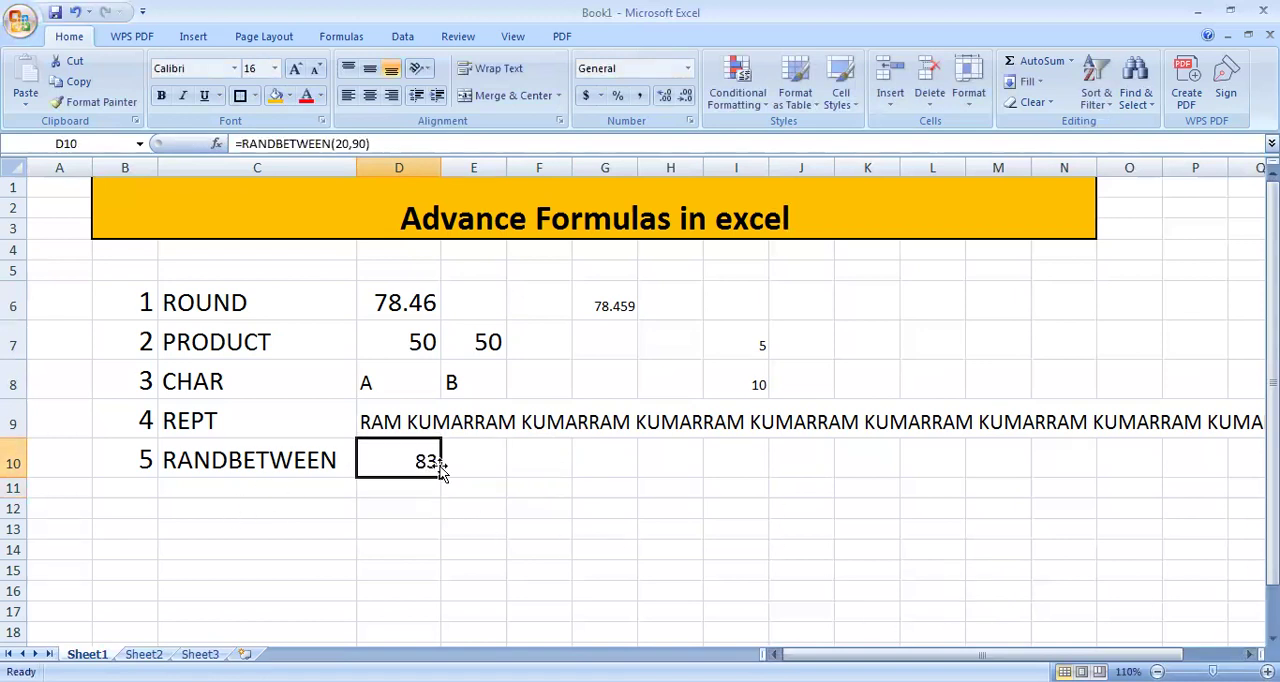
left_click_drag(440, 477, 756, 617)
scroll(777, 537, "down", 2)
scroll(786, 537, "up", 1)
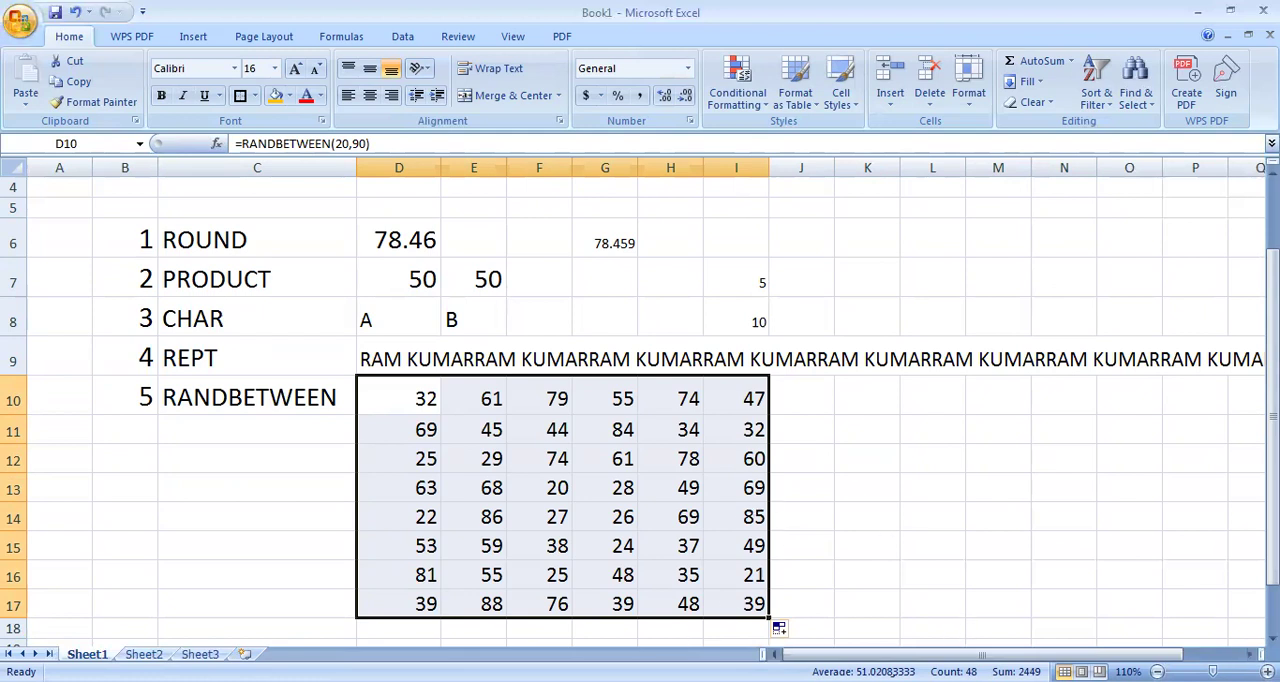
left_click(778, 628)
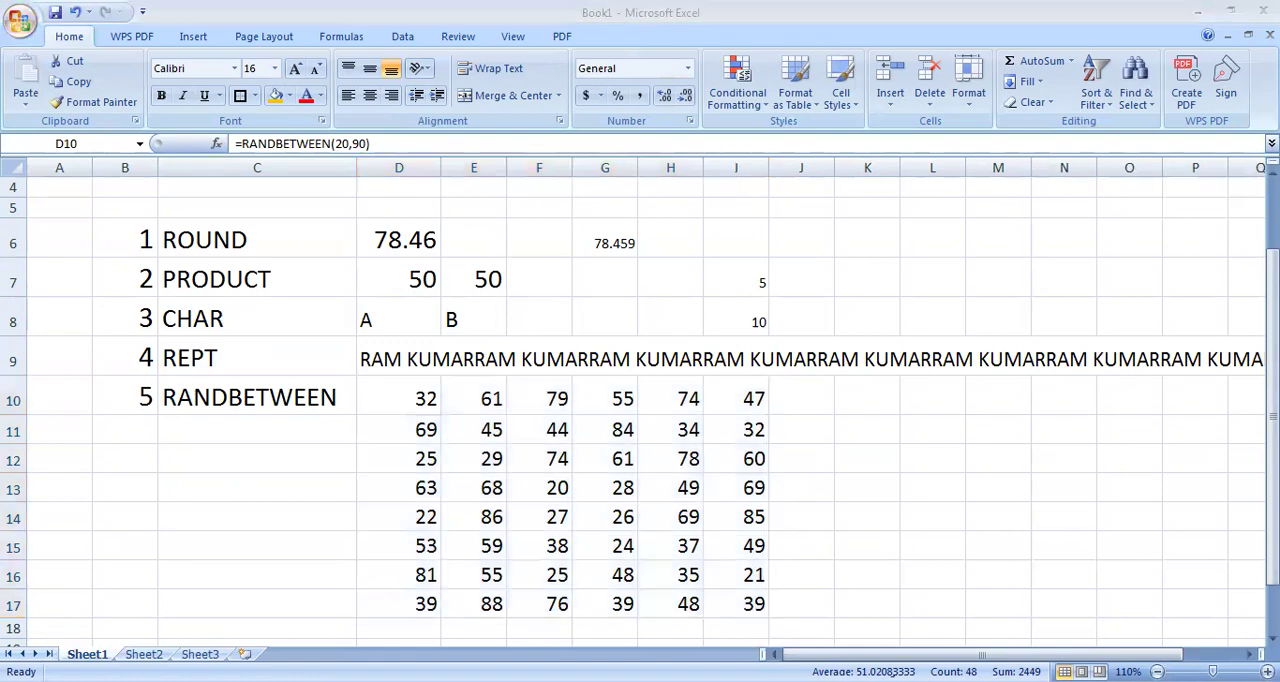